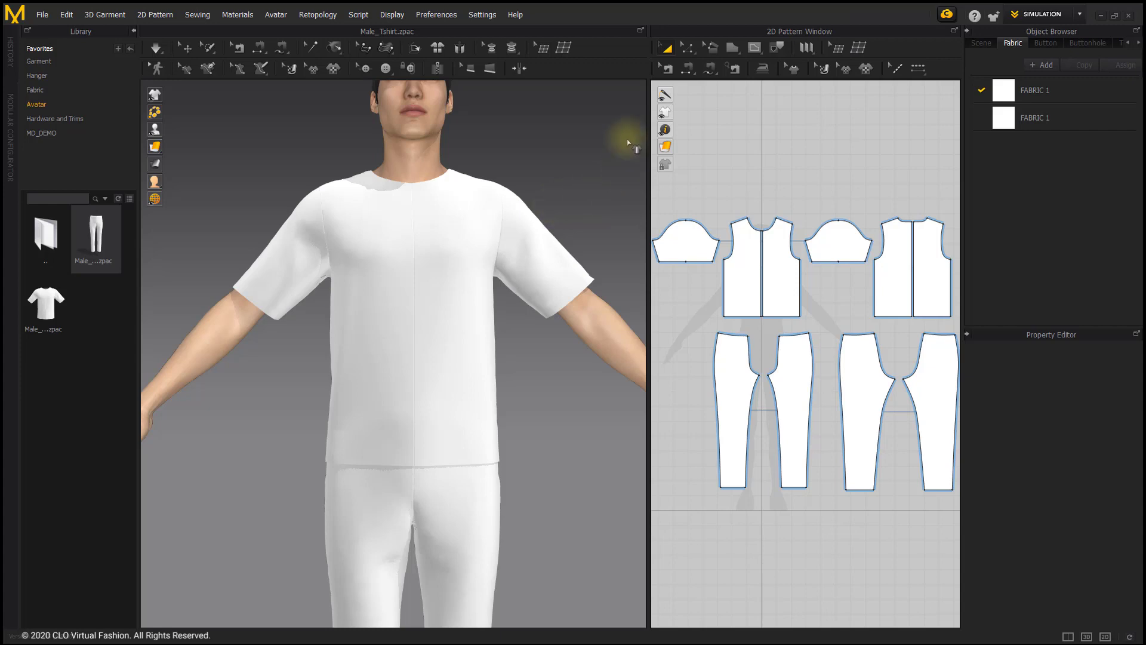
Show the Garment Measure Toolbar and pick Linear Garment Measure from its options
right_click(562, 66)
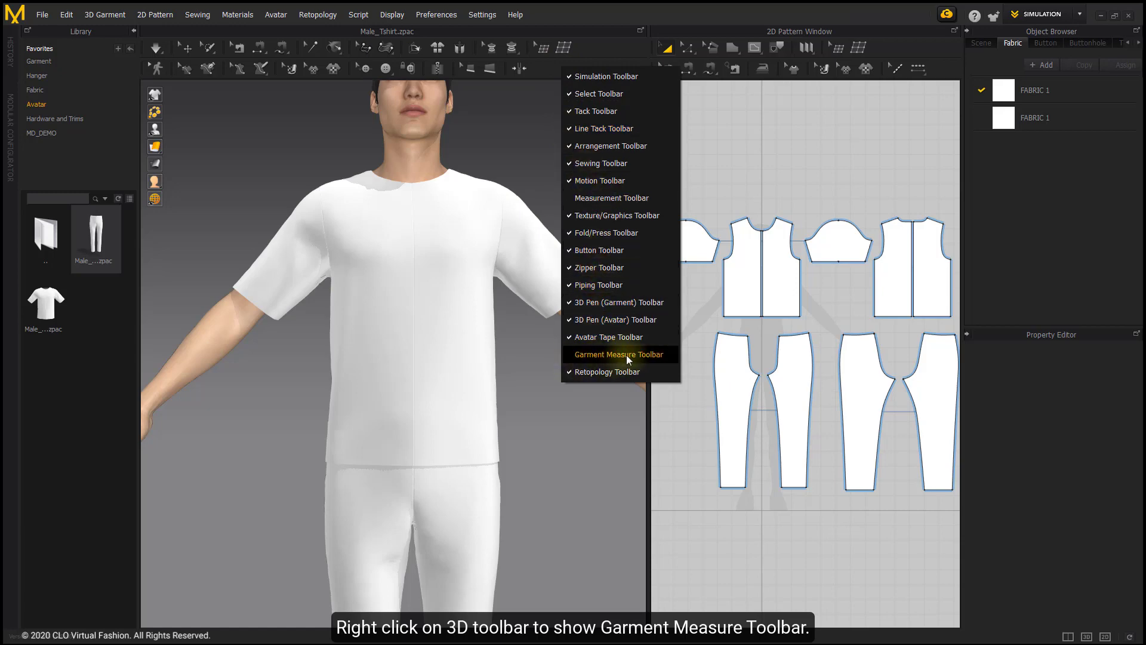
click(626, 355)
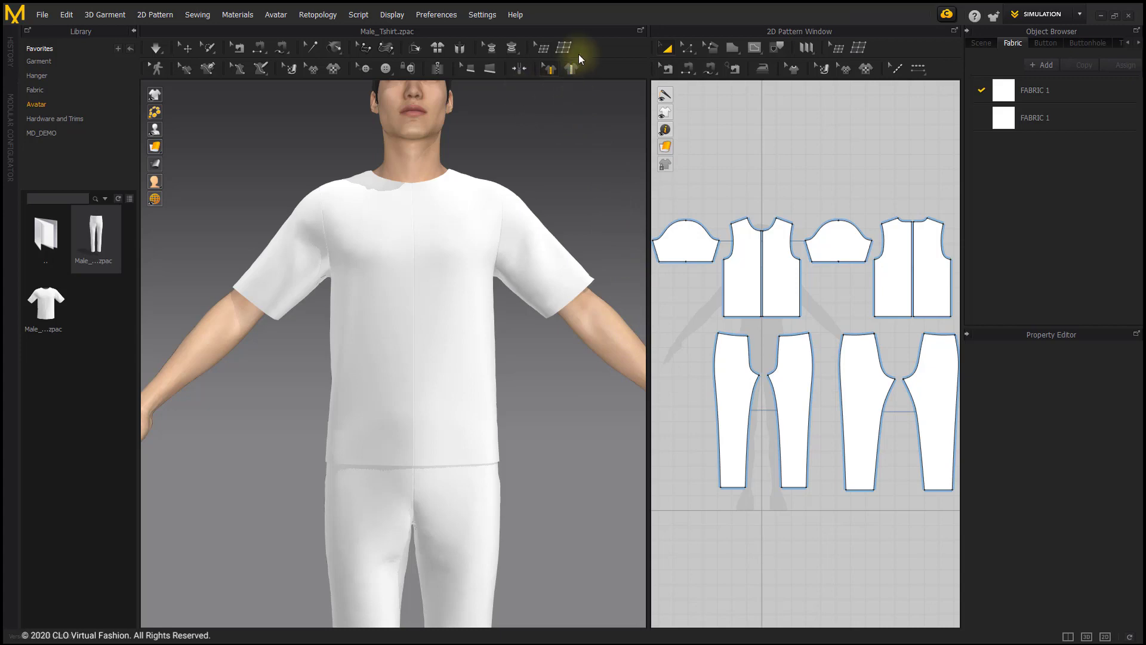
click(566, 69)
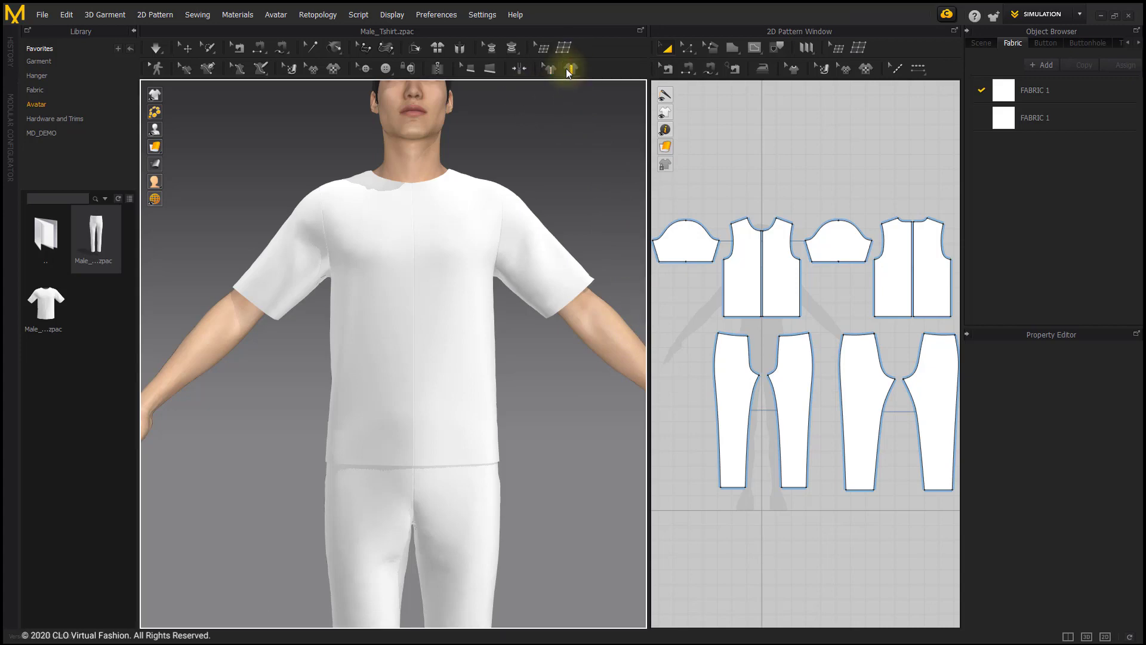
drag(569, 72, 568, 87)
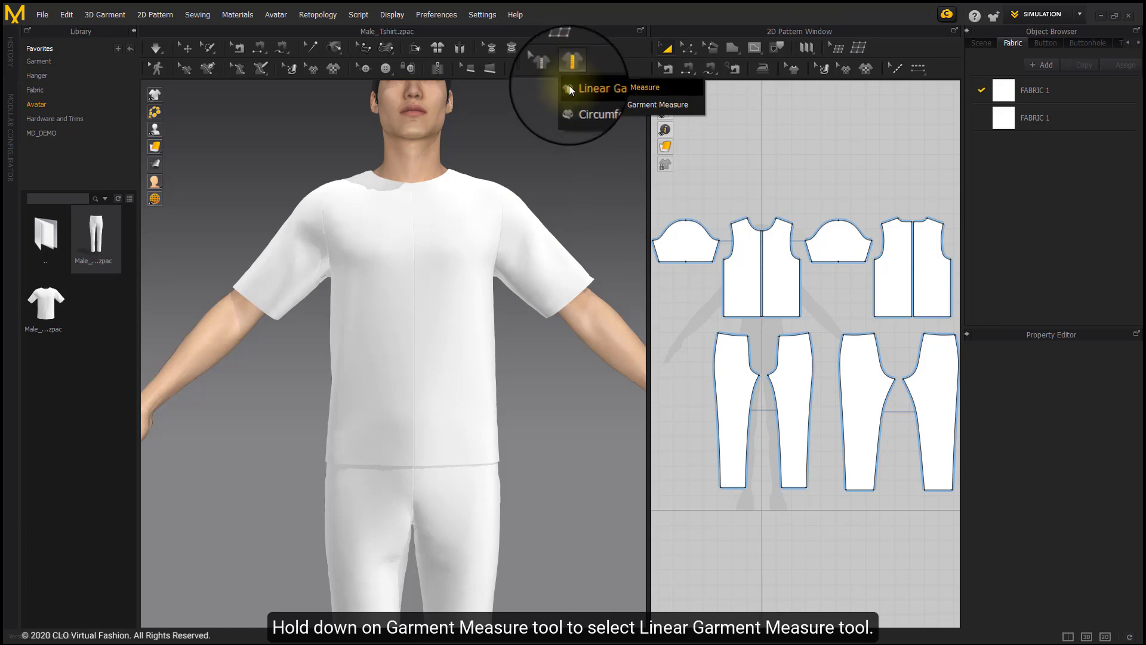
Measure straight across the shirt chest, reading 251.4 mm
click(644, 92)
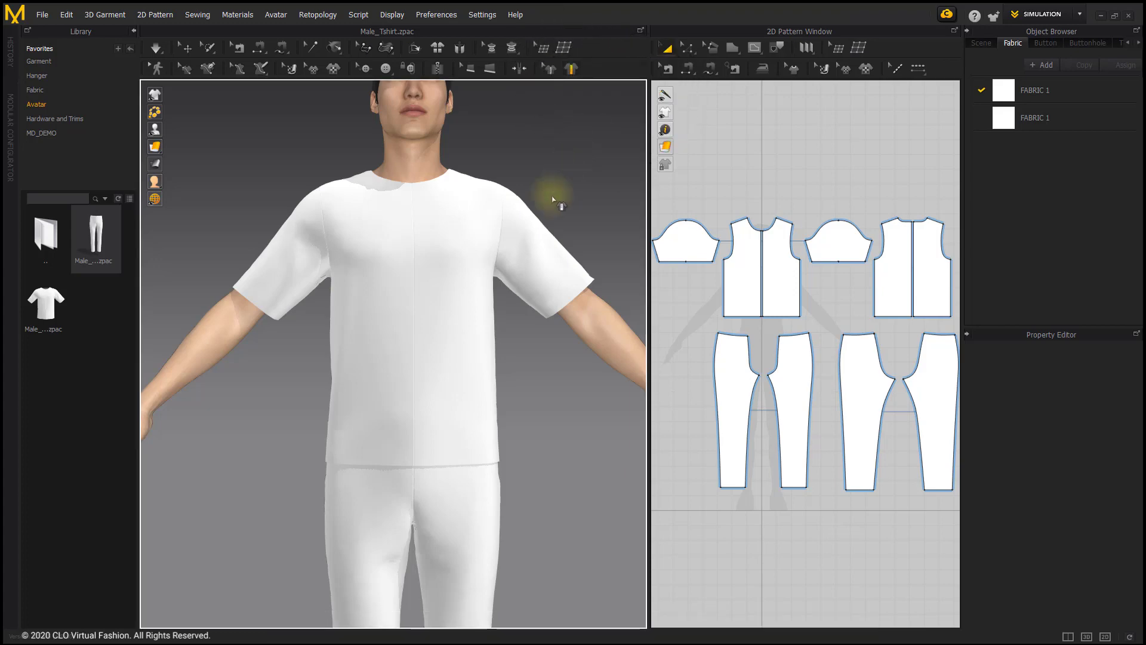
scroll(480, 285, up, 2)
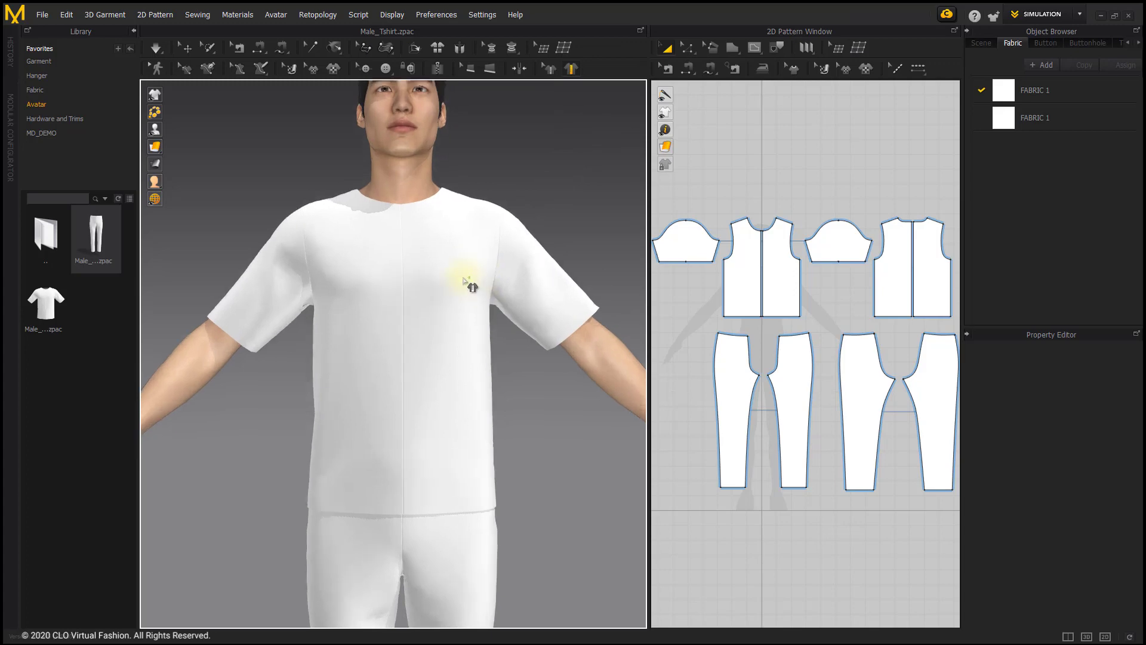
click(329, 331)
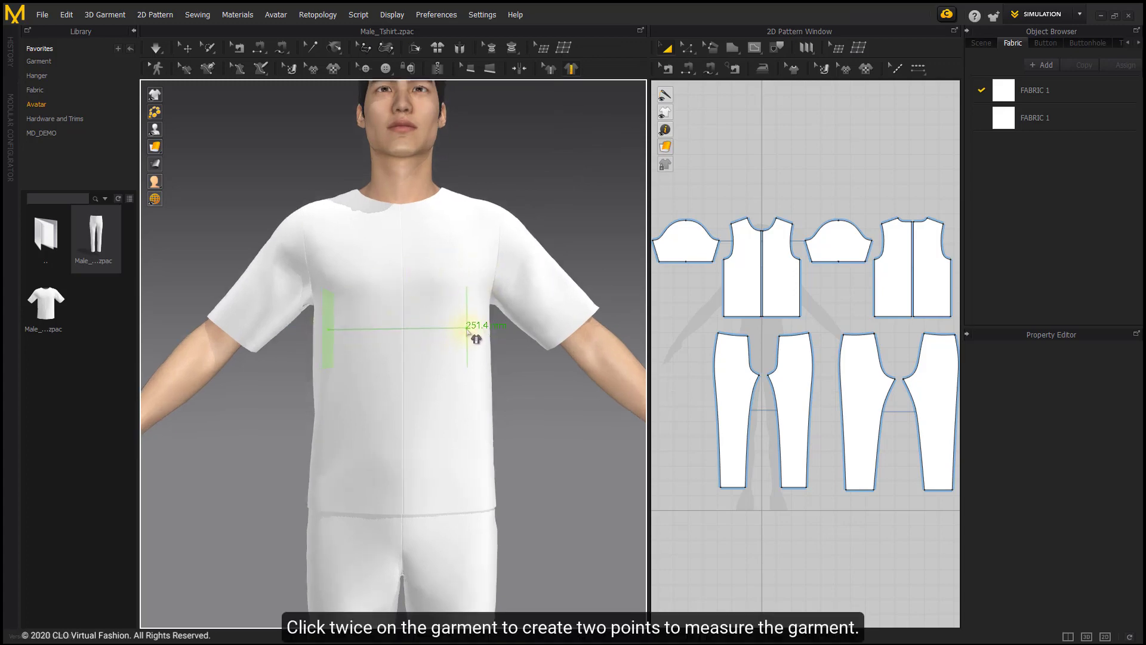
click(466, 329)
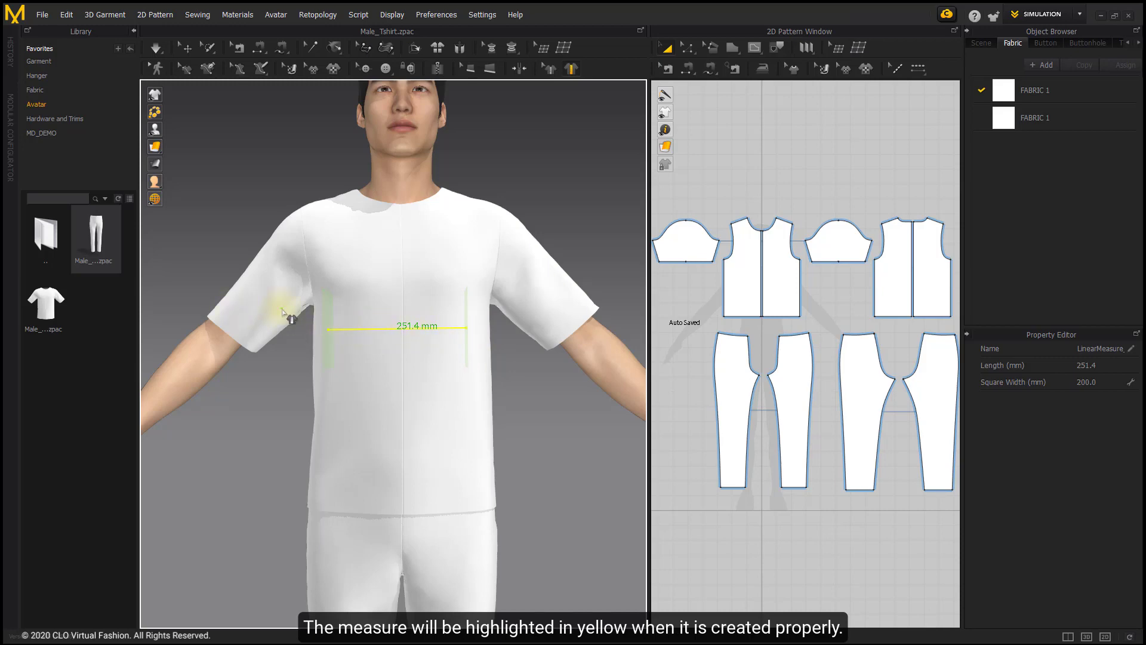
Add a second straight measurement across the torso, reading 253.8 mm
middle_drag(370, 367, 354, 363)
mouse_move(397, 358)
right_down()
mouse_move(435, 370)
mouse_move(305, 379)
right_up()
click(284, 382)
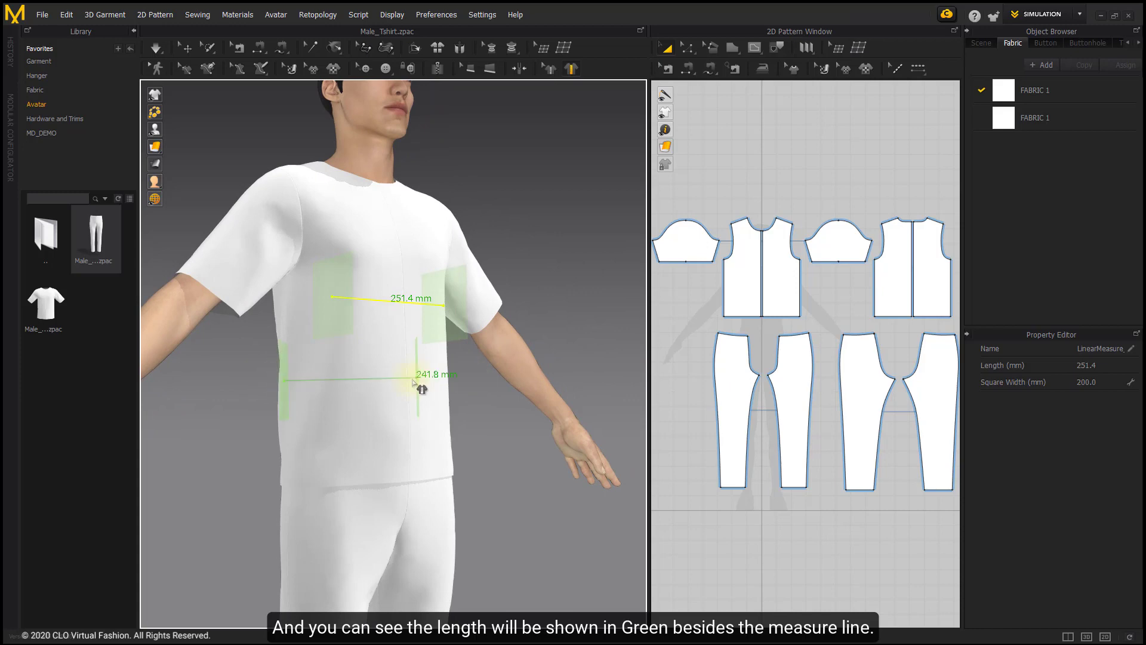
click(452, 330)
mouse_move(439, 320)
right_down()
mouse_move(354, 385)
mouse_move(305, 384)
mouse_move(308, 363)
mouse_move(418, 366)
mouse_move(359, 351)
mouse_move(392, 328)
right_up()
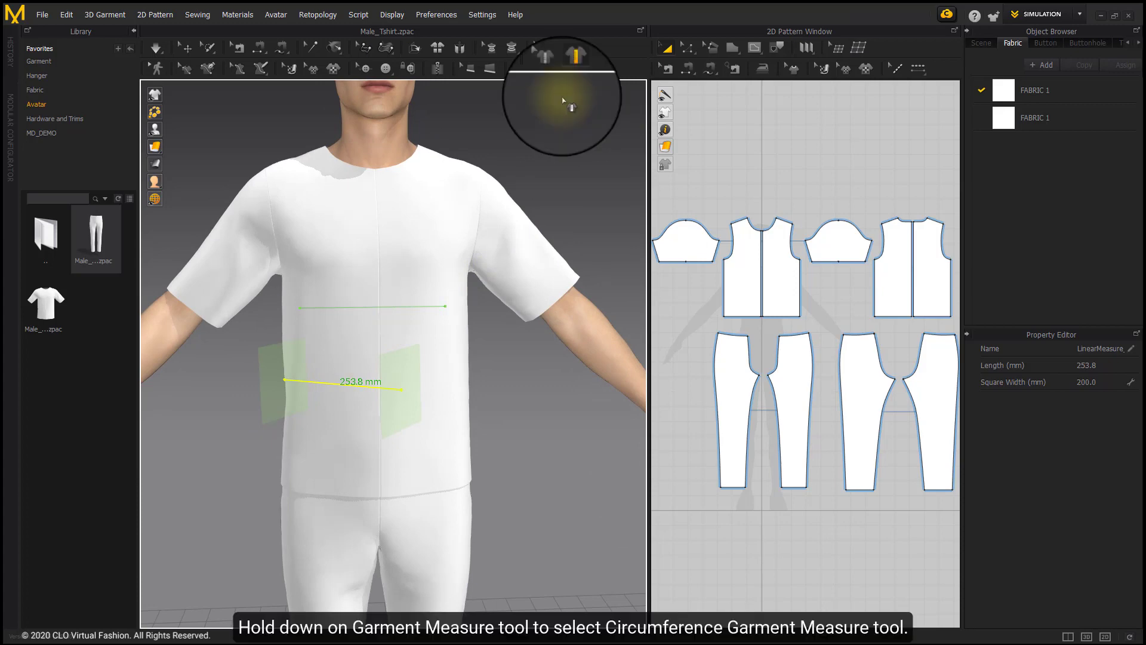
Switch to Circumference Garment Measure and ring the shirt hem at 1920.1 mm
drag(573, 56, 578, 103)
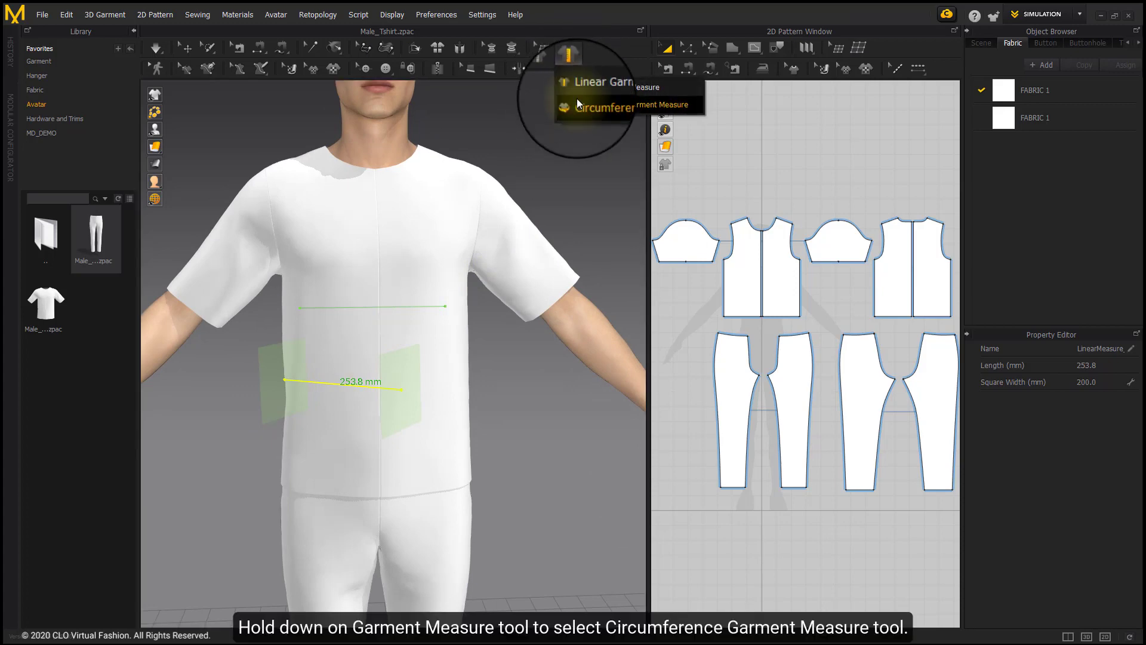
drag(577, 102, 577, 102)
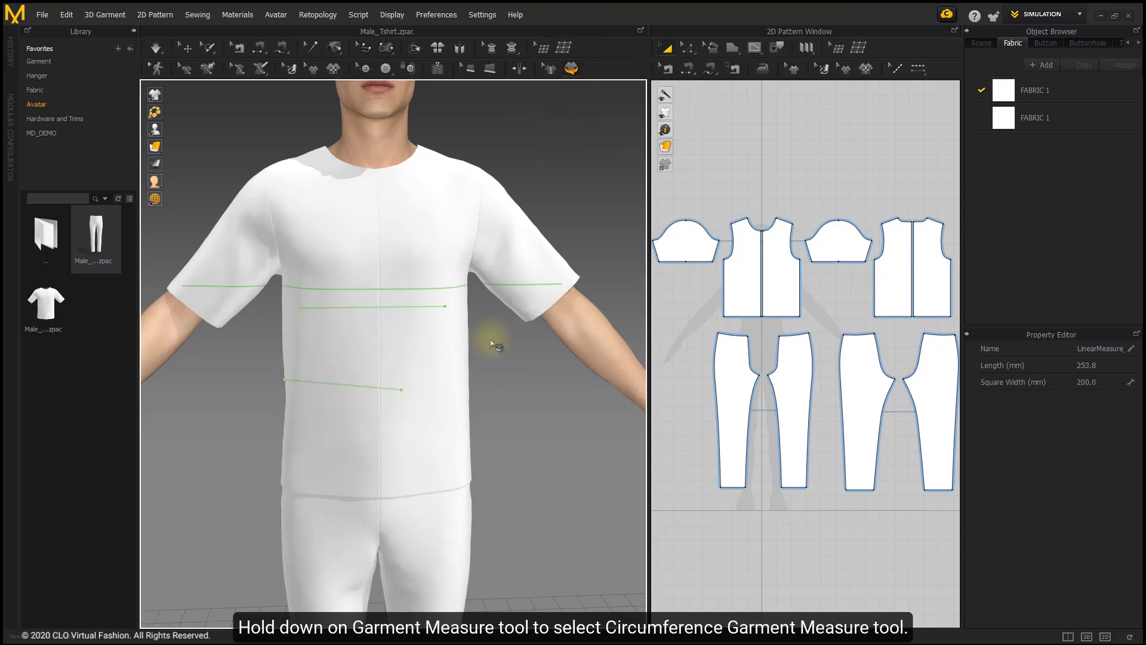
click(377, 449)
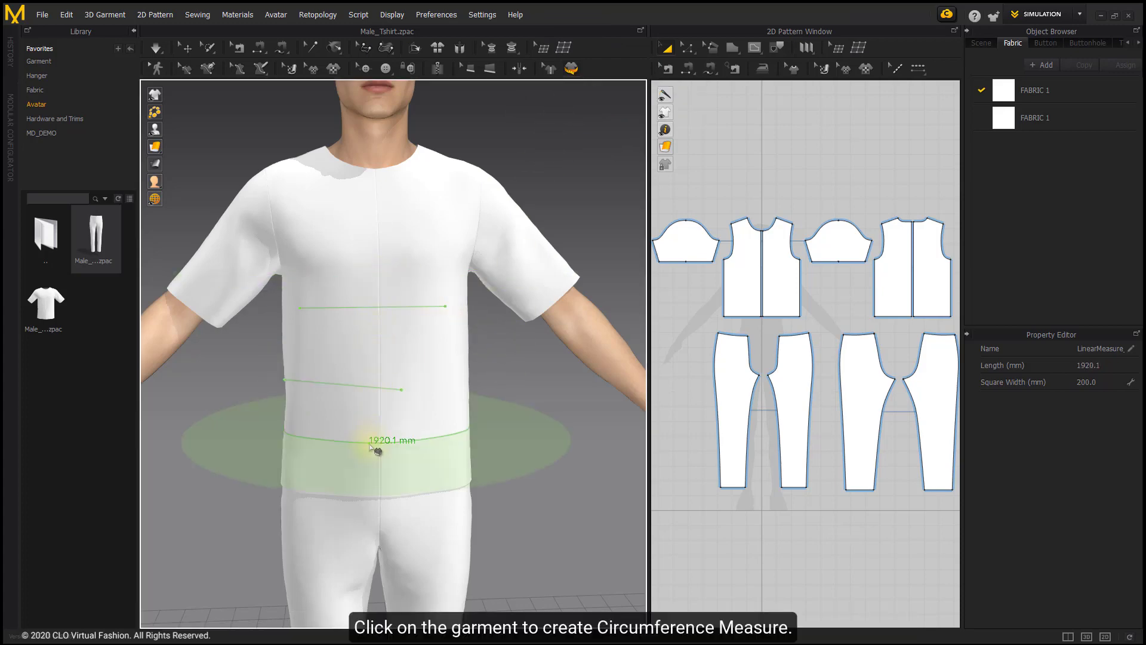
click(488, 348)
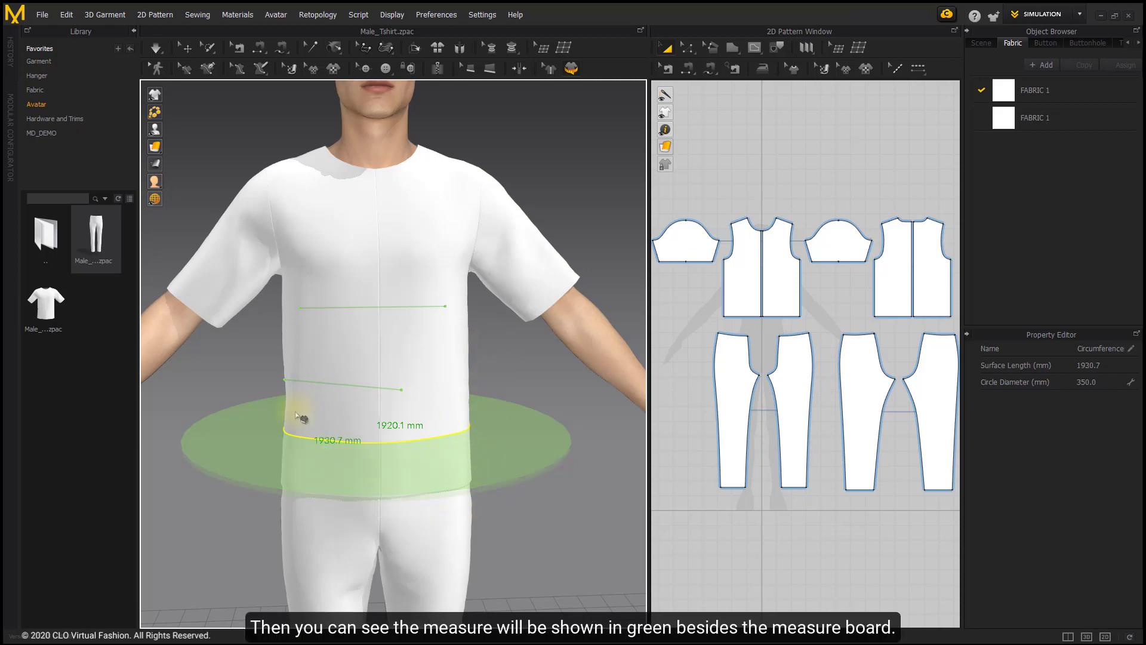
From the back view, add a circumference measure around the knees, reading 928.1 mm
key(8)
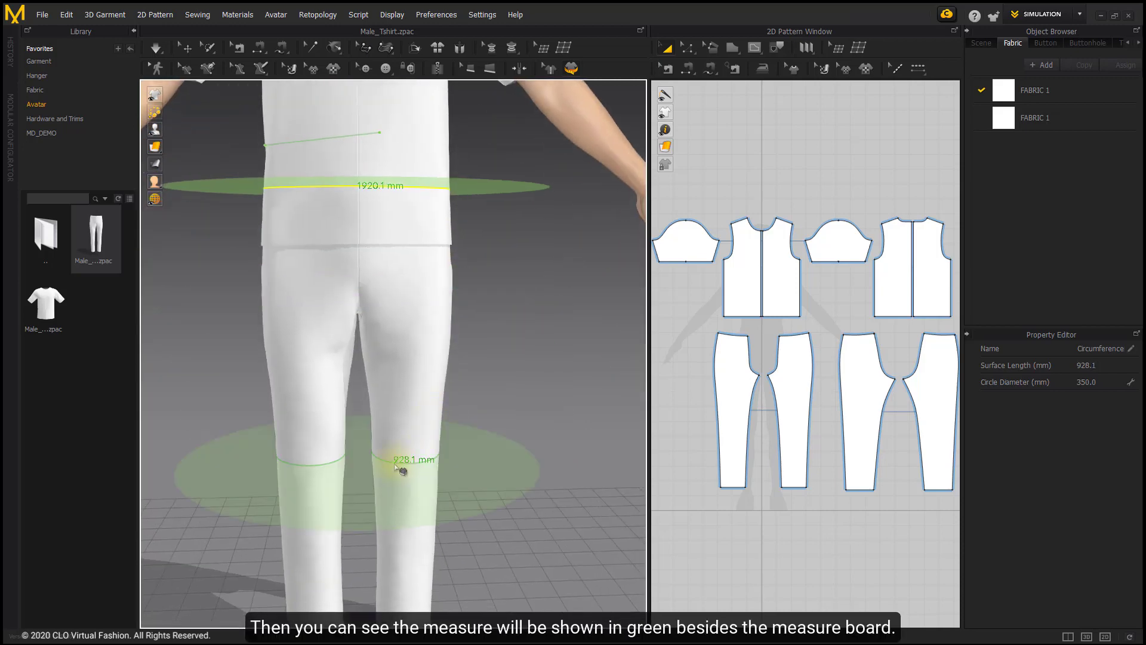
click(400, 469)
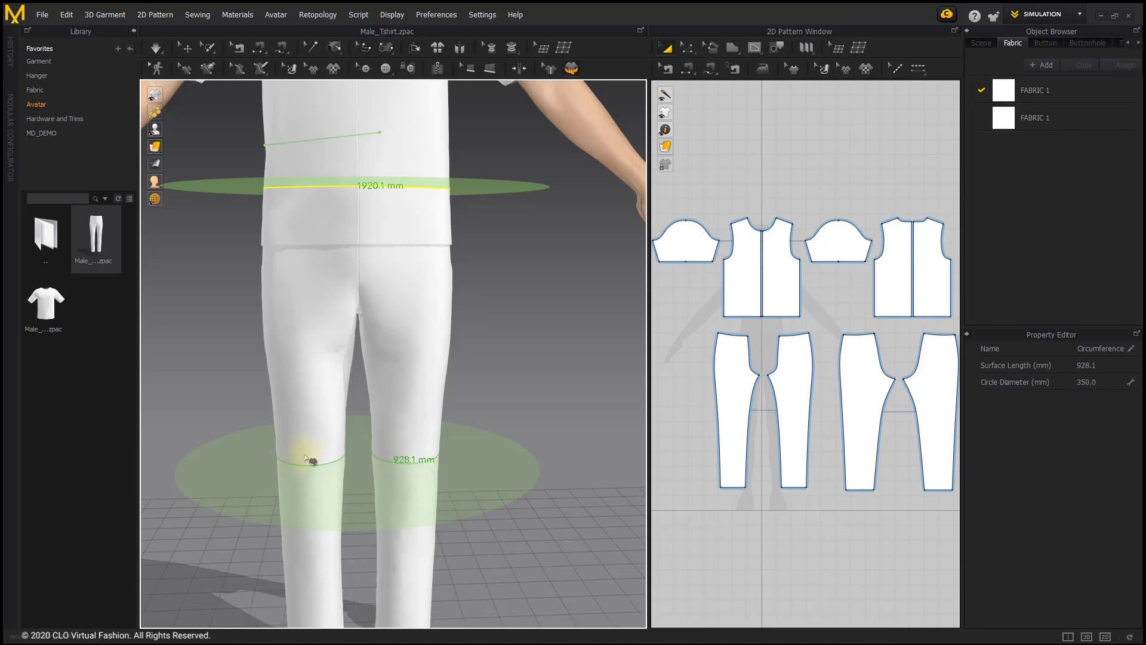
click(444, 260)
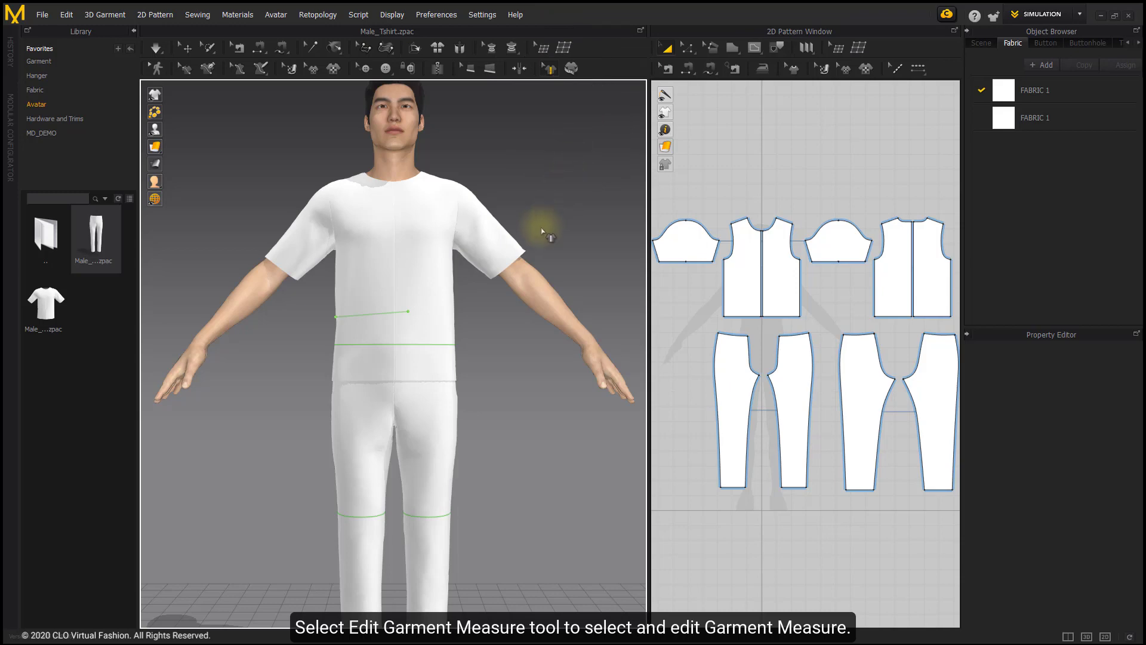
Select the straight torso measurement and turn on Square Width in Property Editor
click(371, 316)
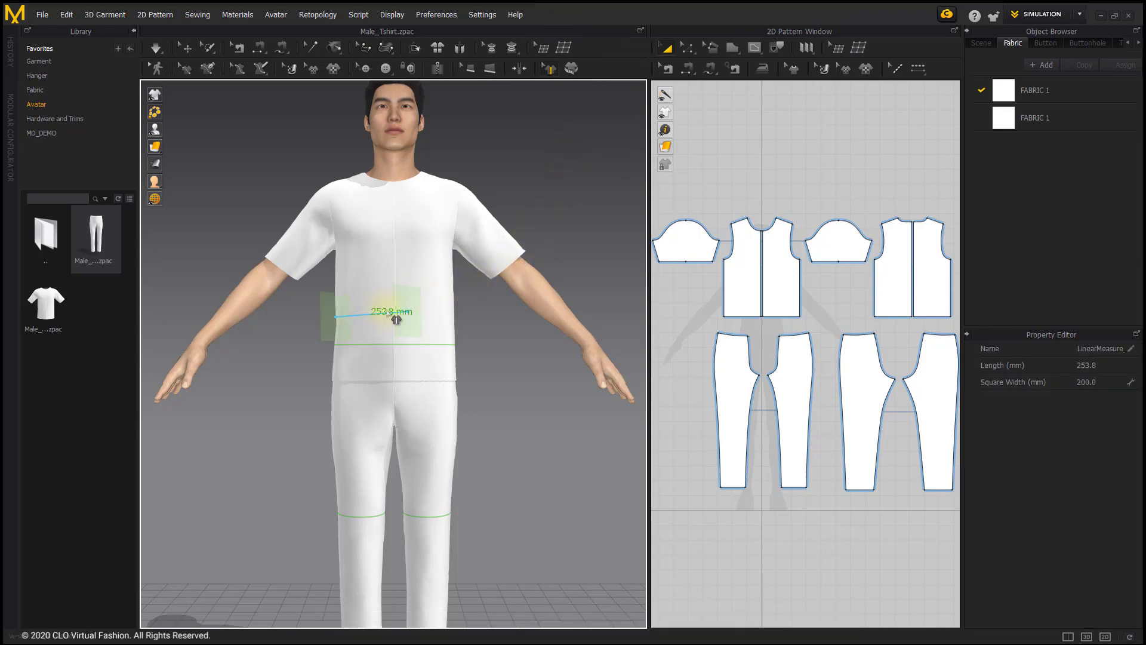
double_click(1108, 377)
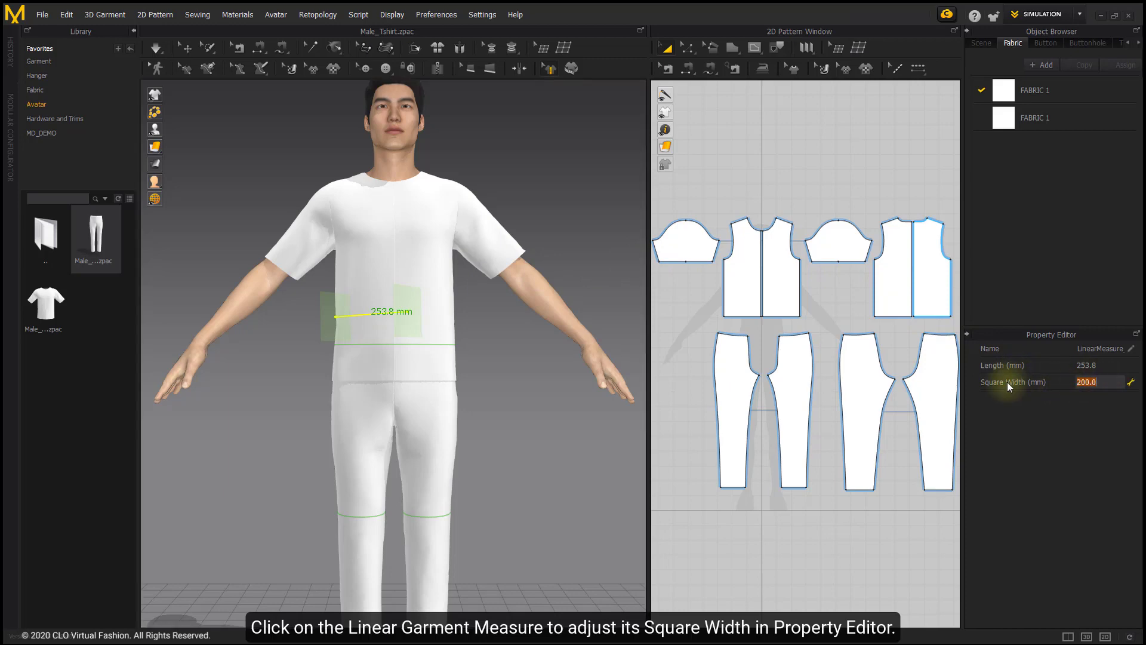
click(466, 375)
Delete the straight torso measurement
right_drag(457, 374, 391, 336)
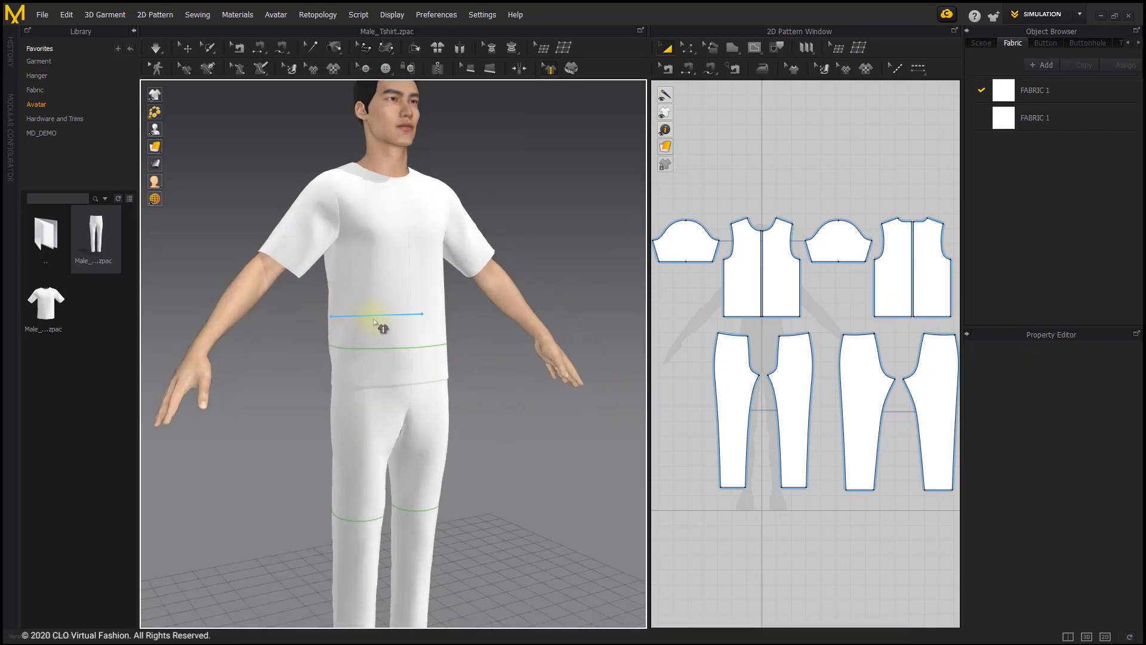
click(379, 318)
right_click(374, 314)
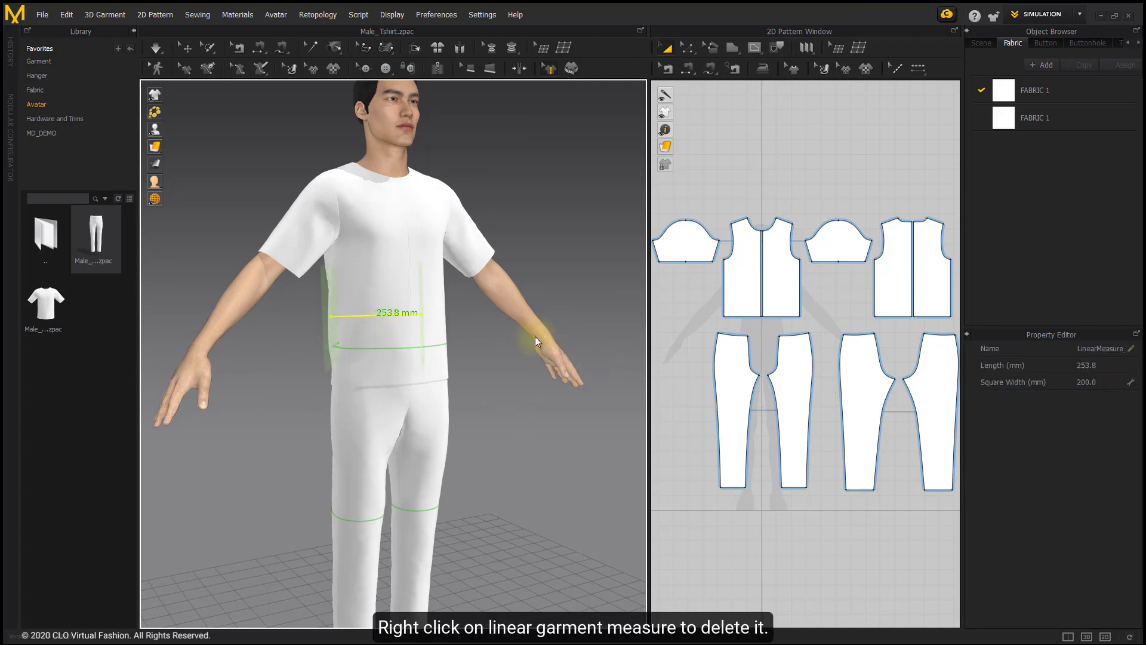
right_click(446, 308)
click(445, 304)
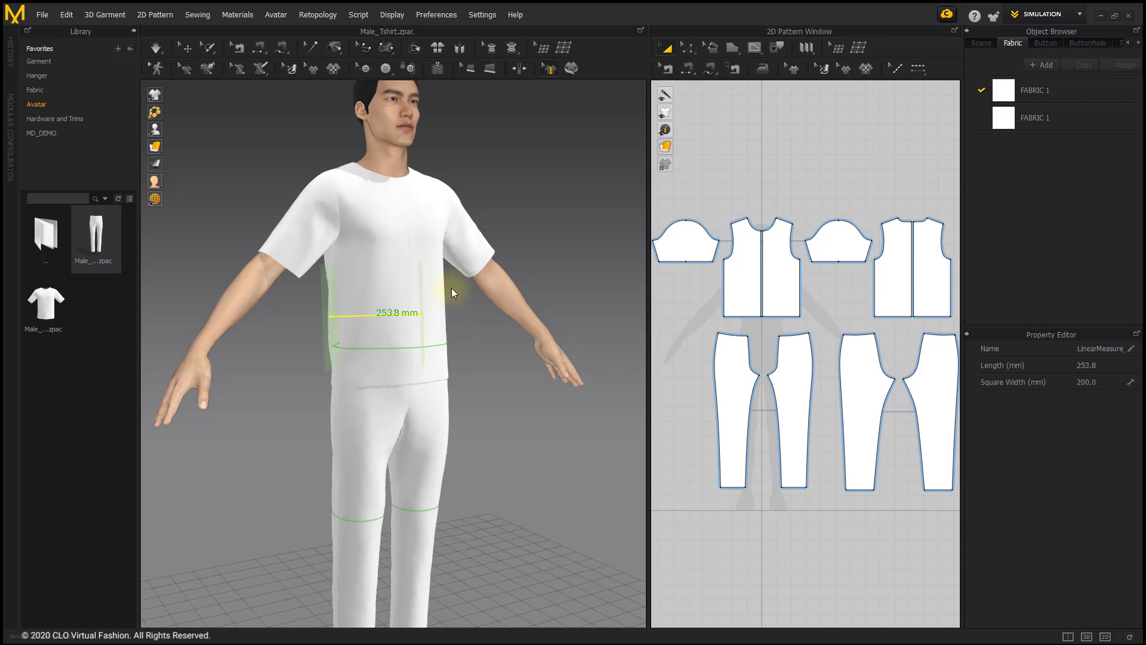
key(Delete)
right_drag(475, 371, 453, 378)
Adjust the waist circumference measure board's circle diameter and position
click(416, 344)
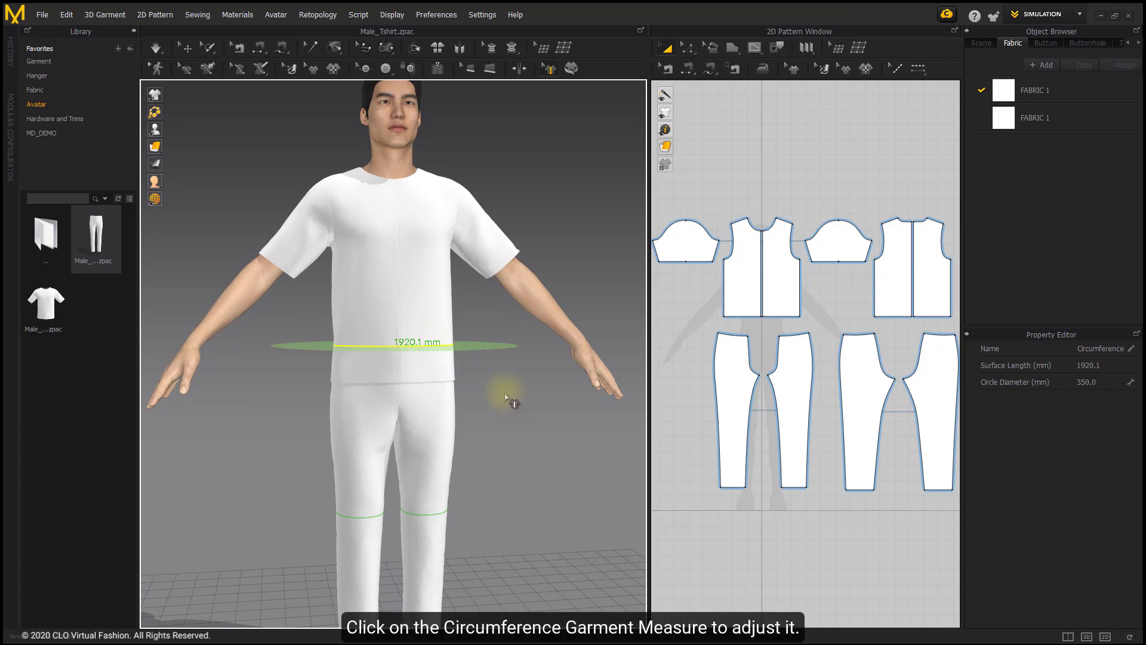
right_drag(504, 396, 501, 408)
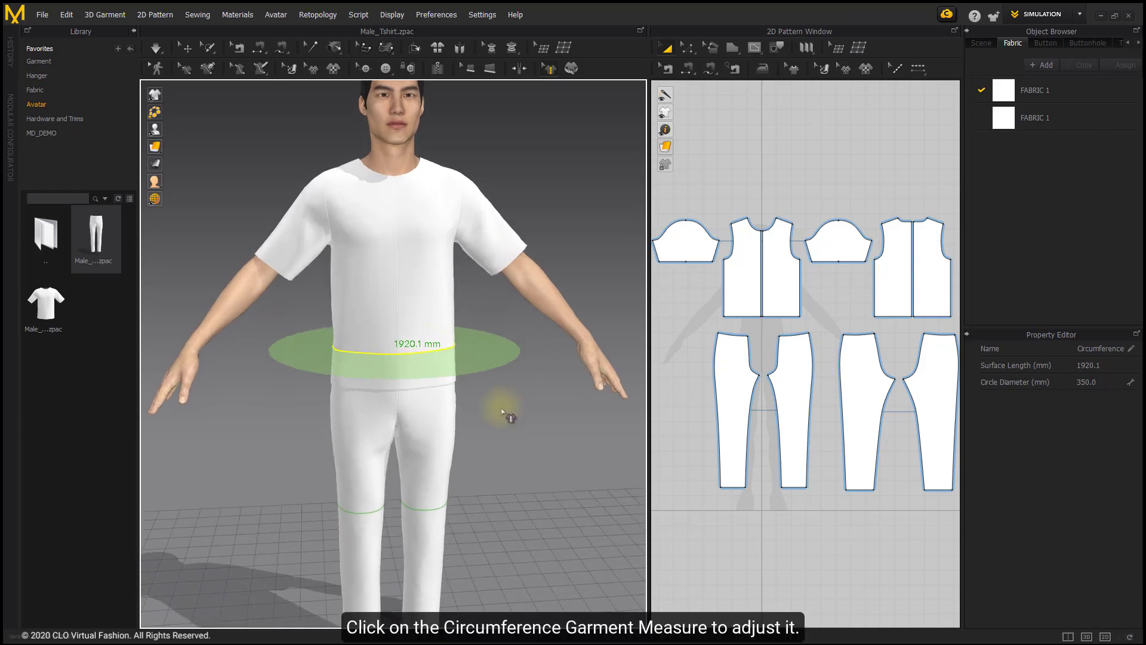
double_click(1103, 383)
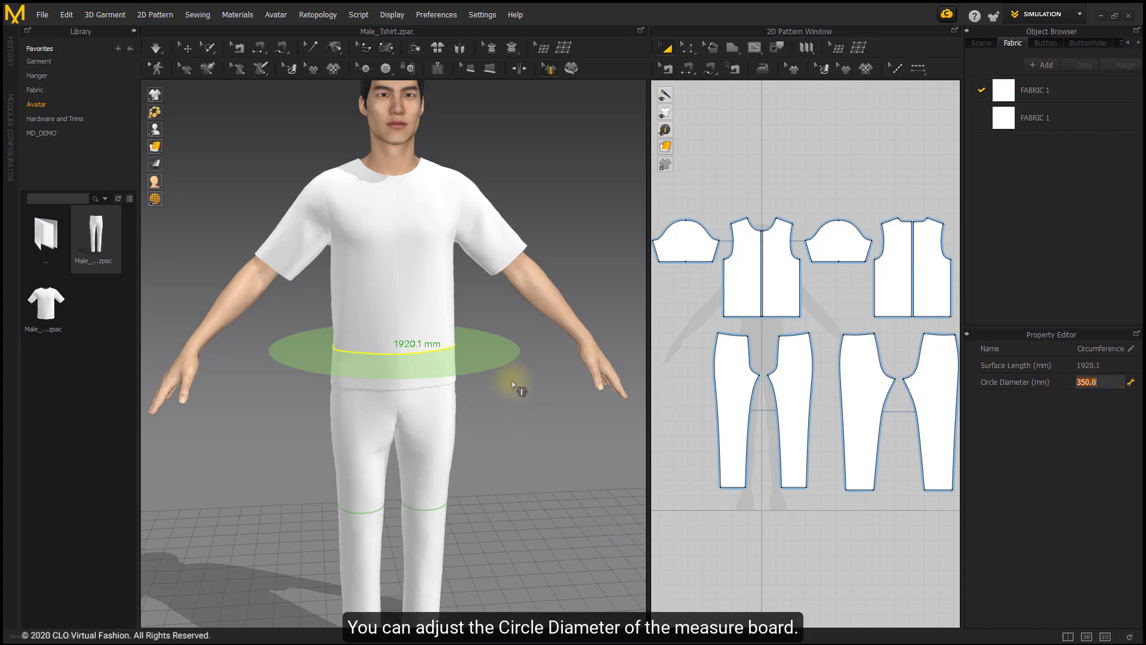
click(512, 380)
click(417, 357)
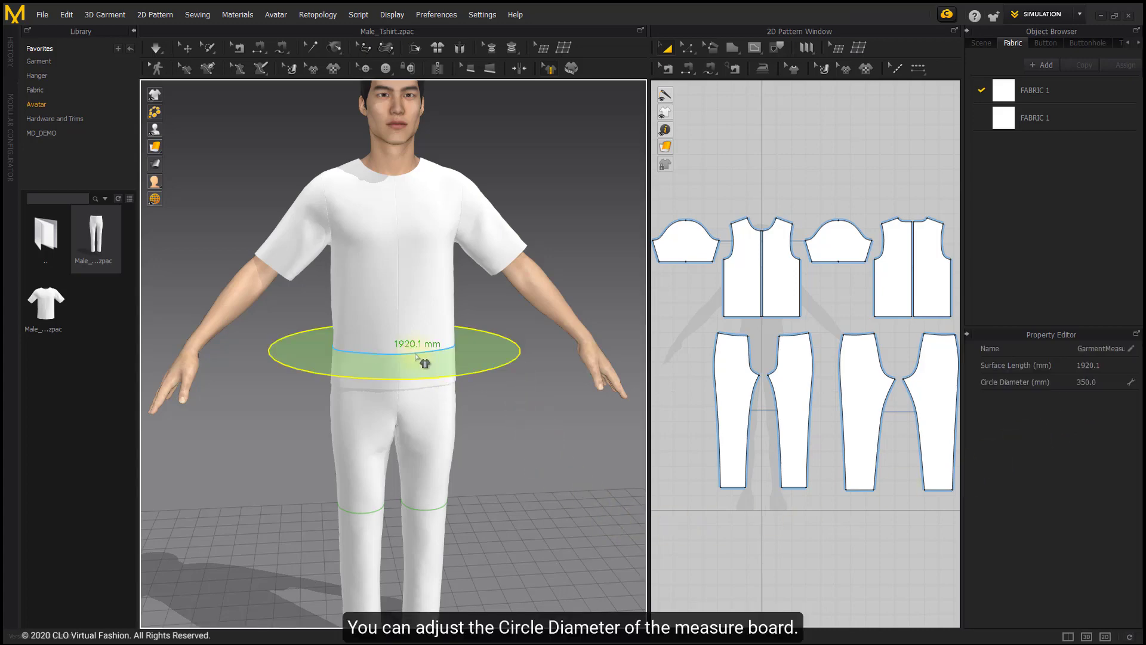
click(418, 359)
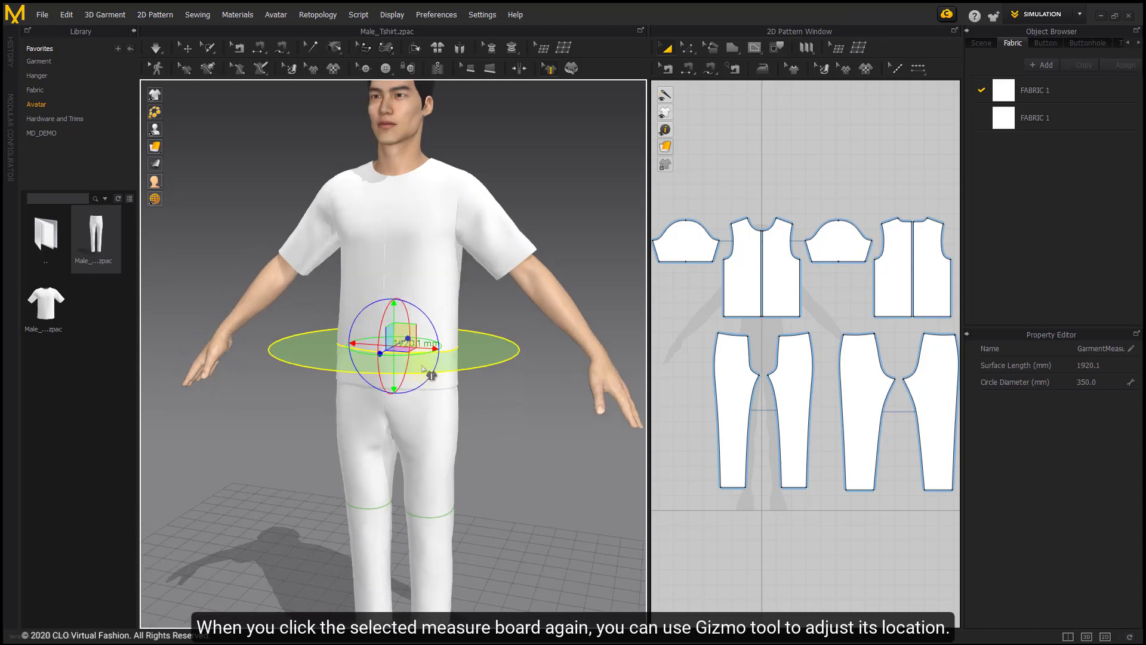
mouse_move(382, 348)
mouse_down()
mouse_move(403, 356)
mouse_move(384, 365)
mouse_up()
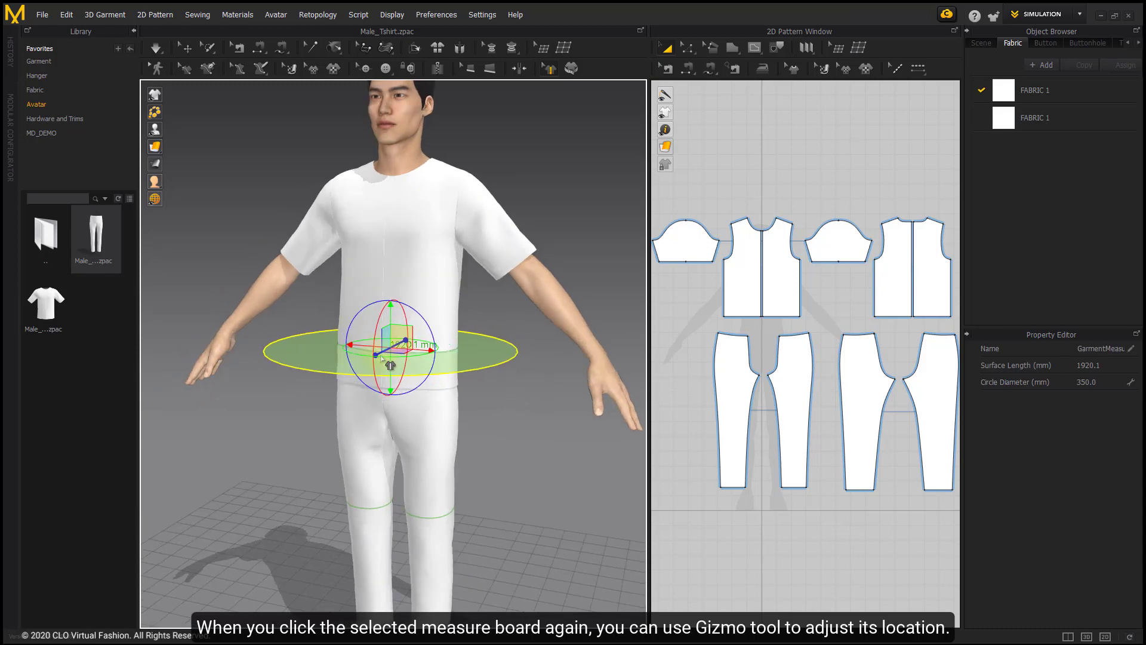
key(2)
scroll(511, 490, up, 2)
Set the knee measure board's circle diameter to 200 mm
click(436, 471)
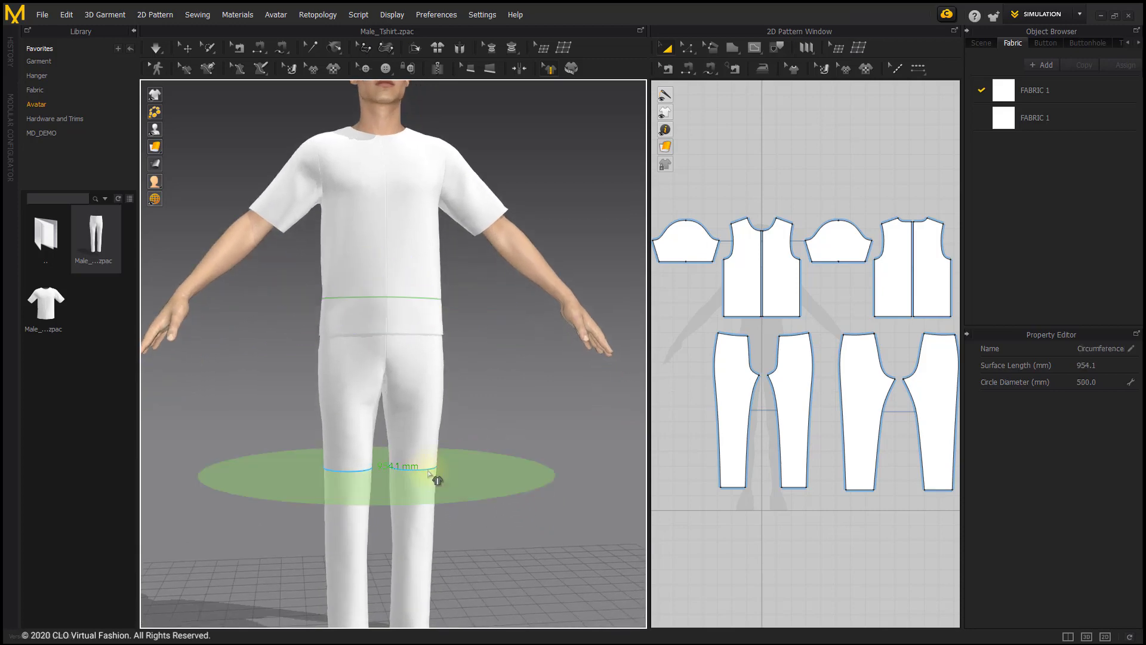
scroll(430, 475, up, 2)
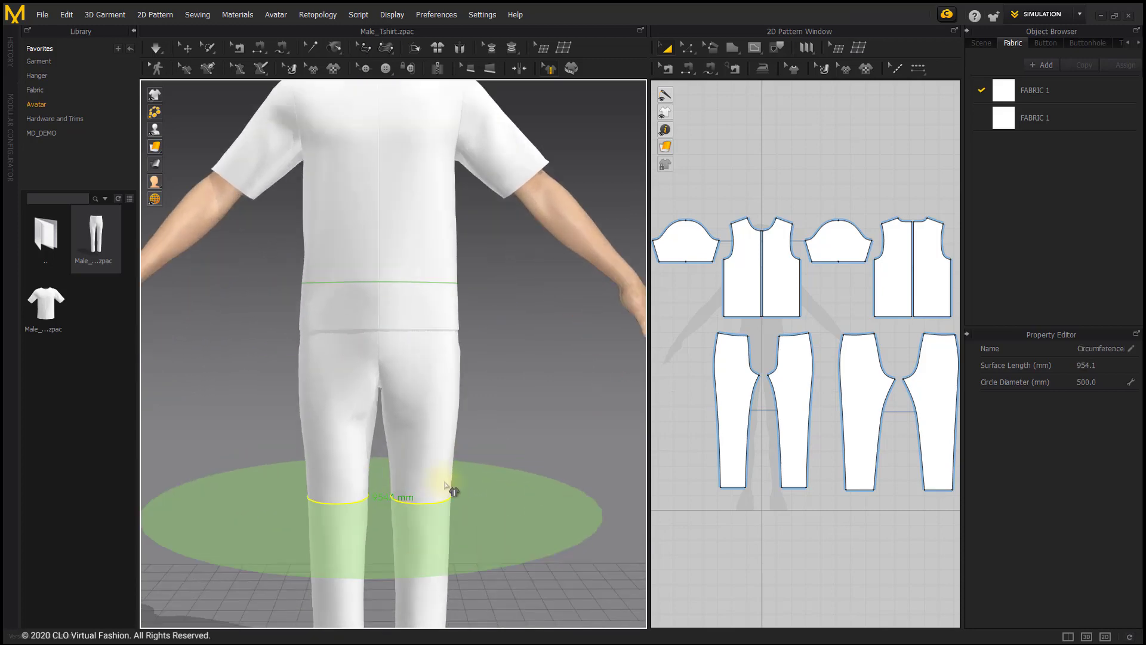
scroll(452, 447, up, 2)
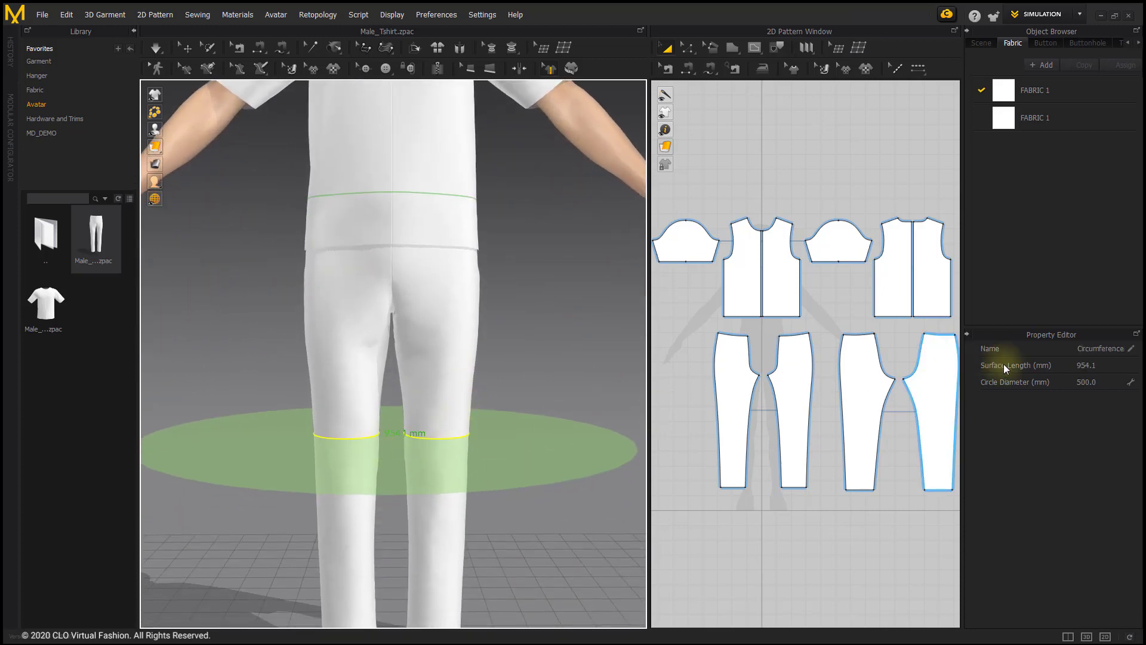
click(1108, 385)
text(2)
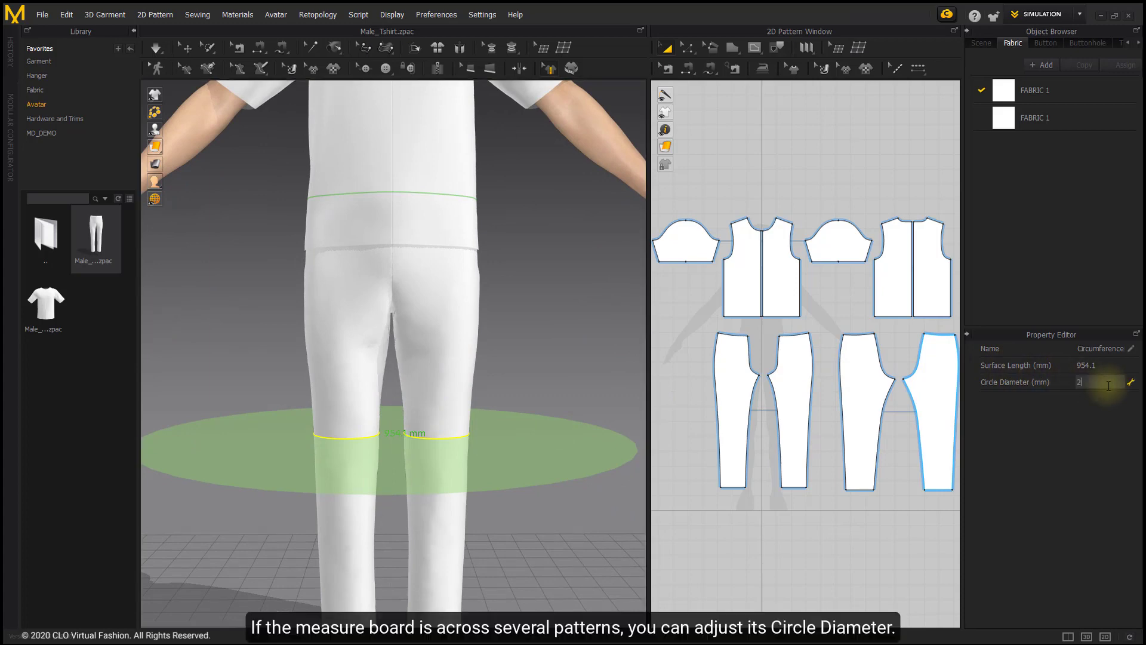
text(00)
key(Return)
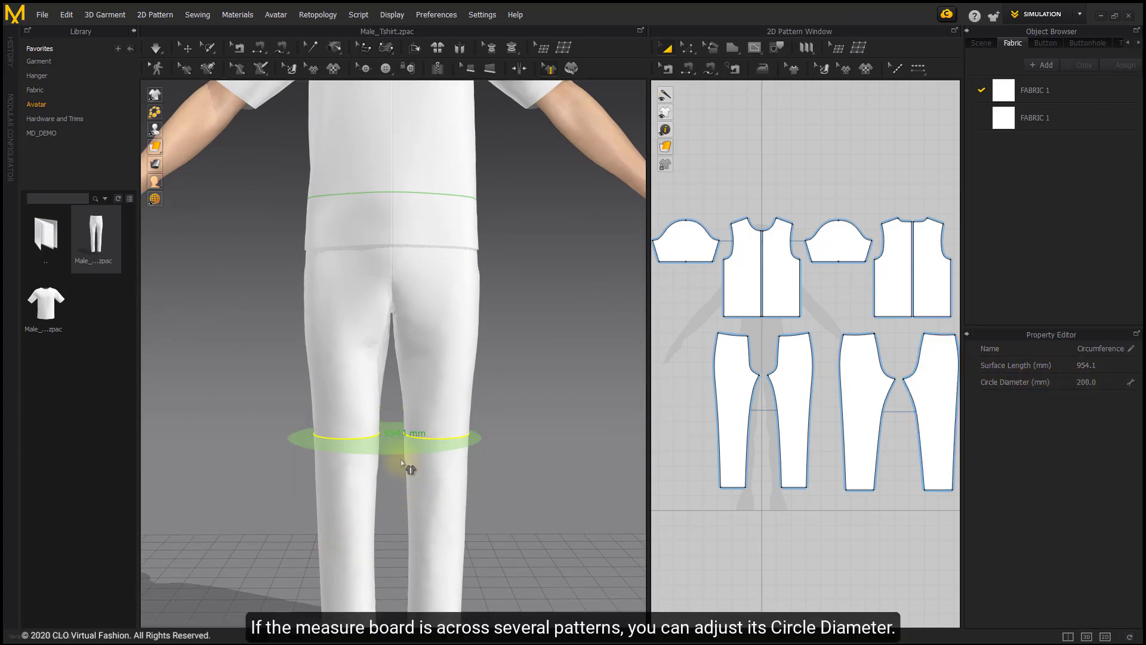
scroll(421, 455, up, 2)
scroll(431, 454, up, 2)
scroll(431, 455, up, 2)
Move the knee measure board so it circles one leg only, reading 477.0 mm
right_drag(461, 438, 476, 461)
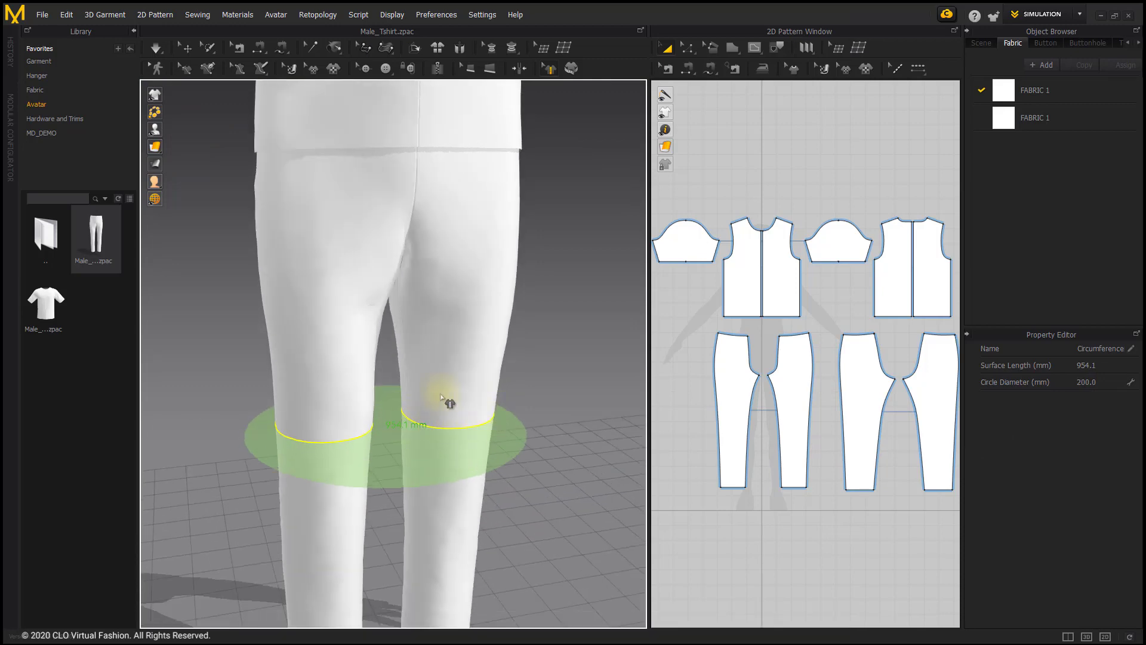
right_drag(511, 492, 372, 461)
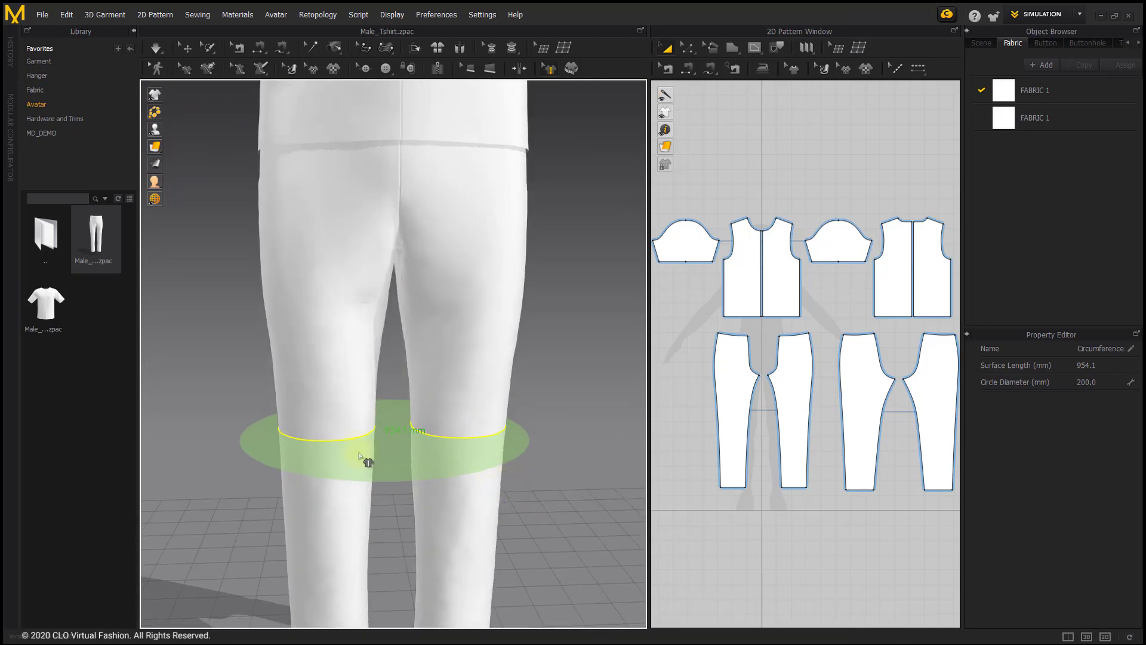
click(386, 432)
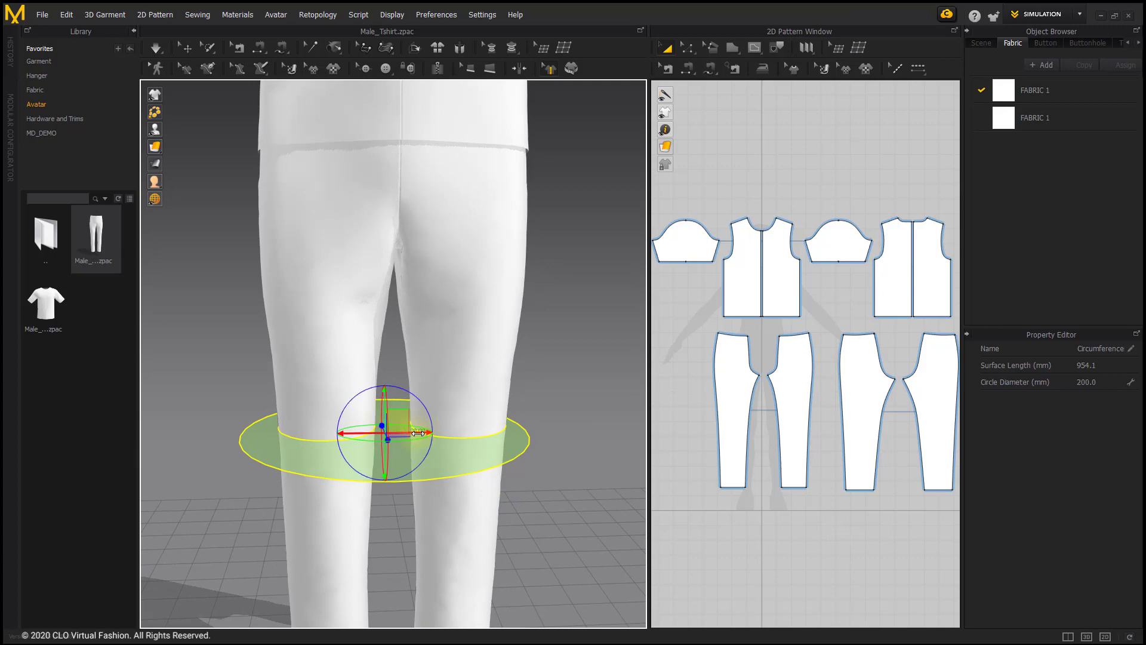
drag(385, 434, 296, 442)
Cut the pant leg patterns along the knee measure line
click(201, 338)
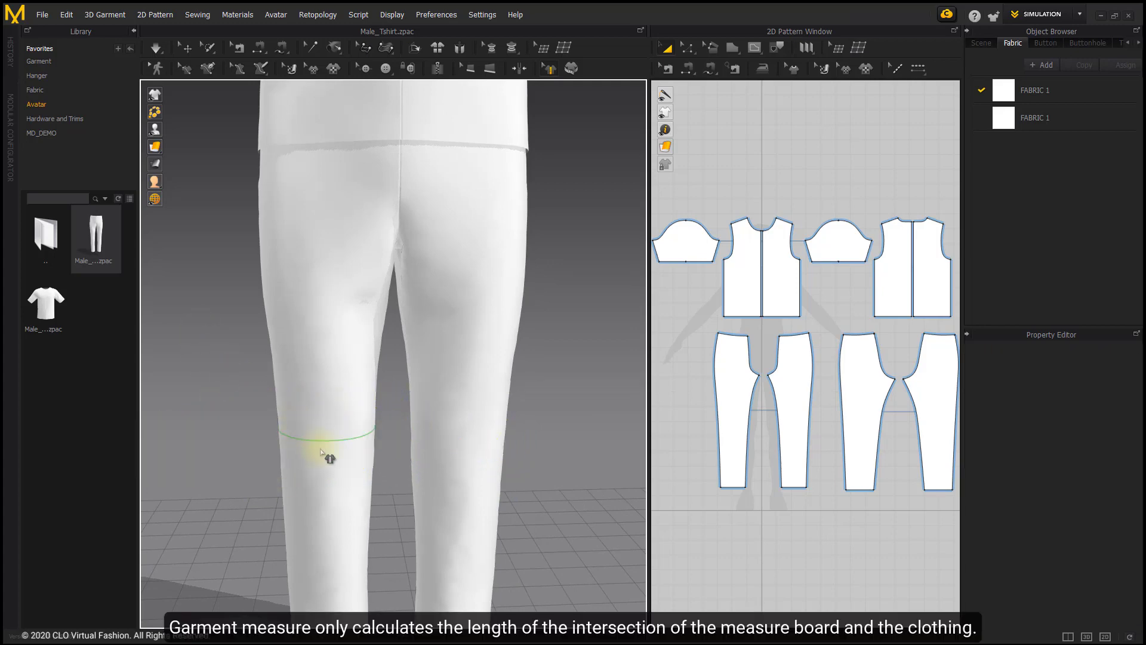
scroll(323, 468, up, 1)
scroll(295, 431, up, 1)
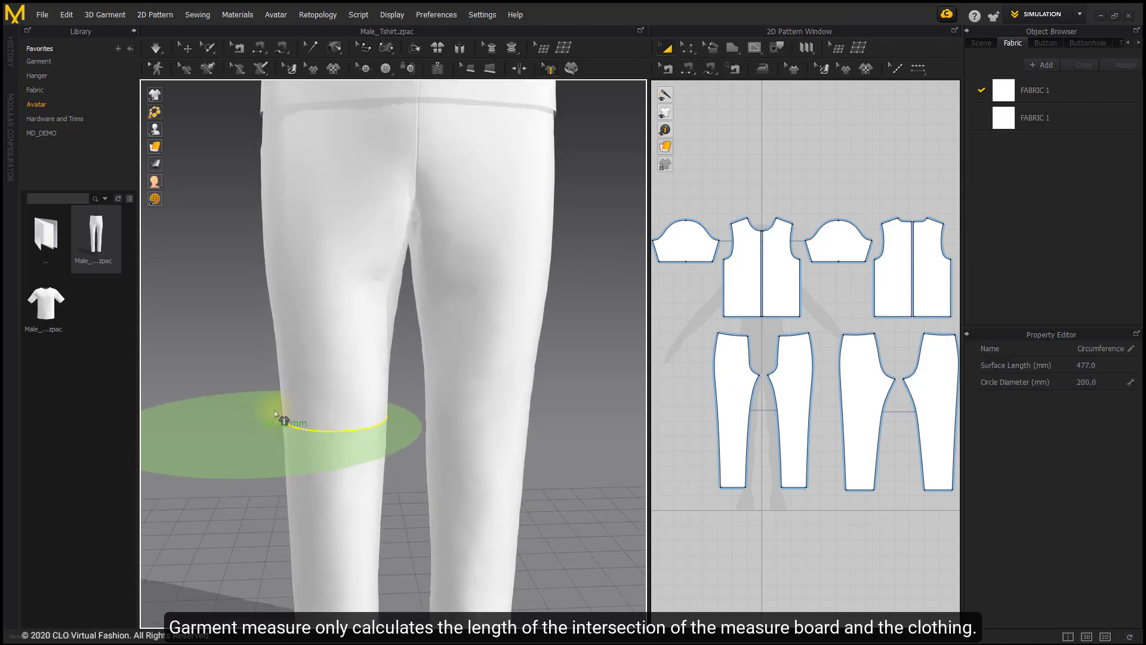
right_click(326, 429)
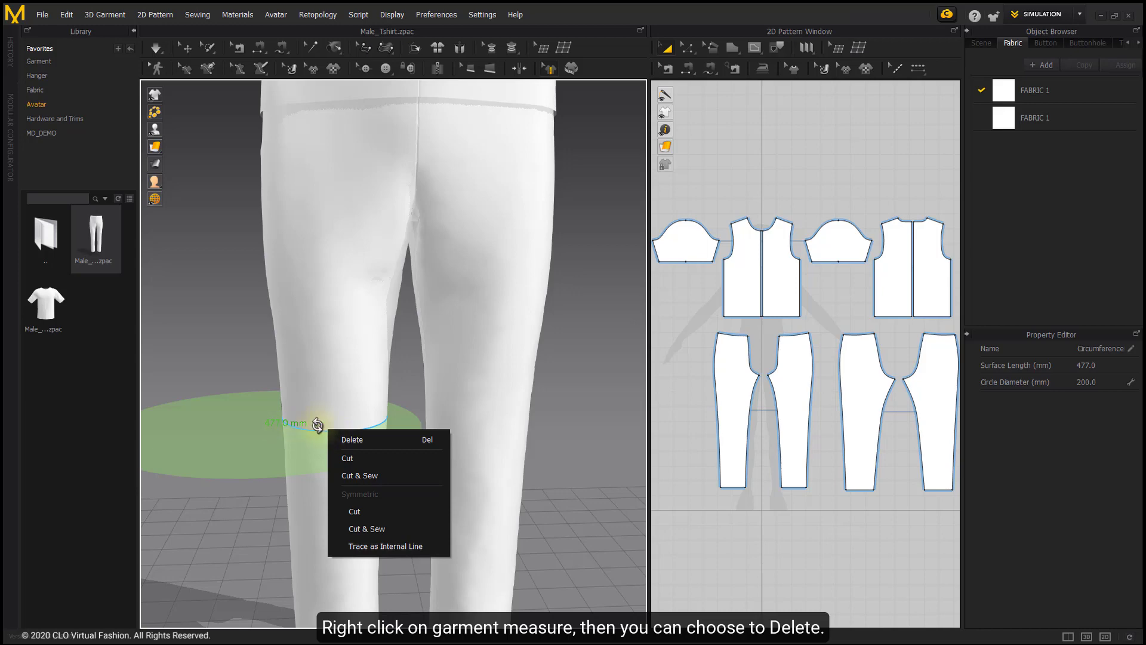
click(366, 458)
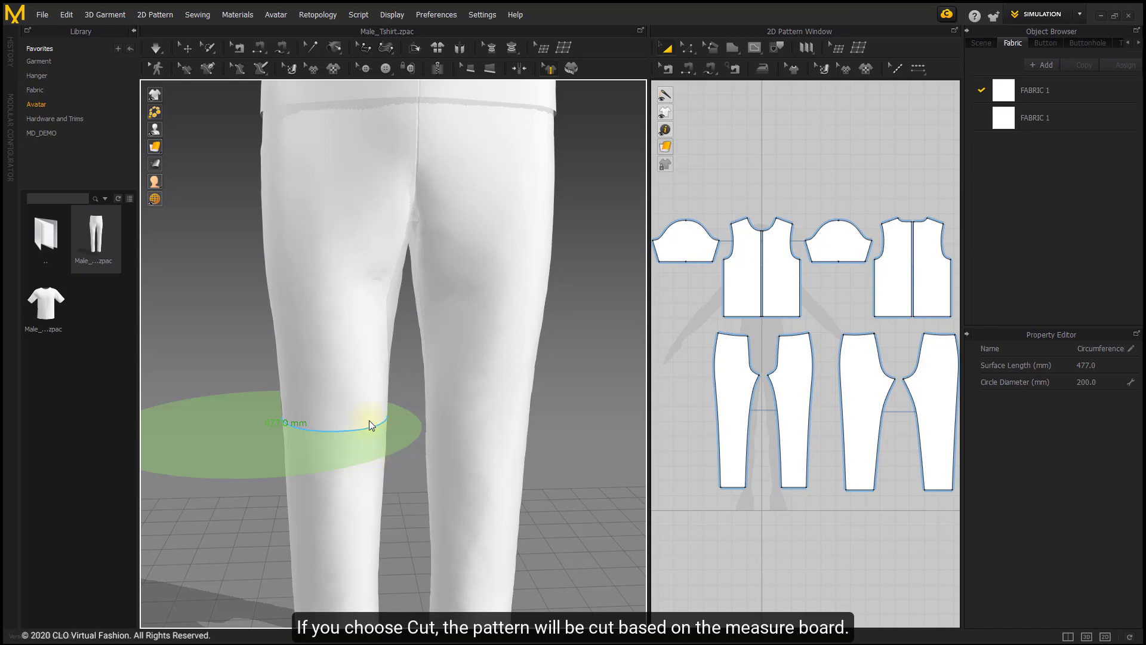
click(349, 419)
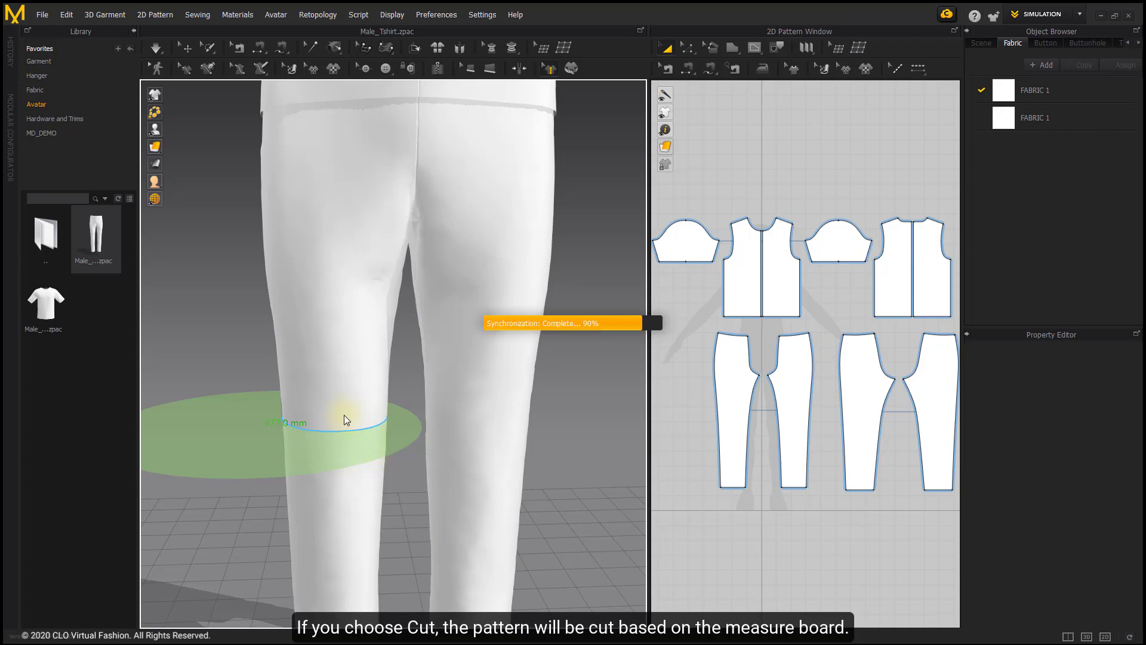
click(237, 427)
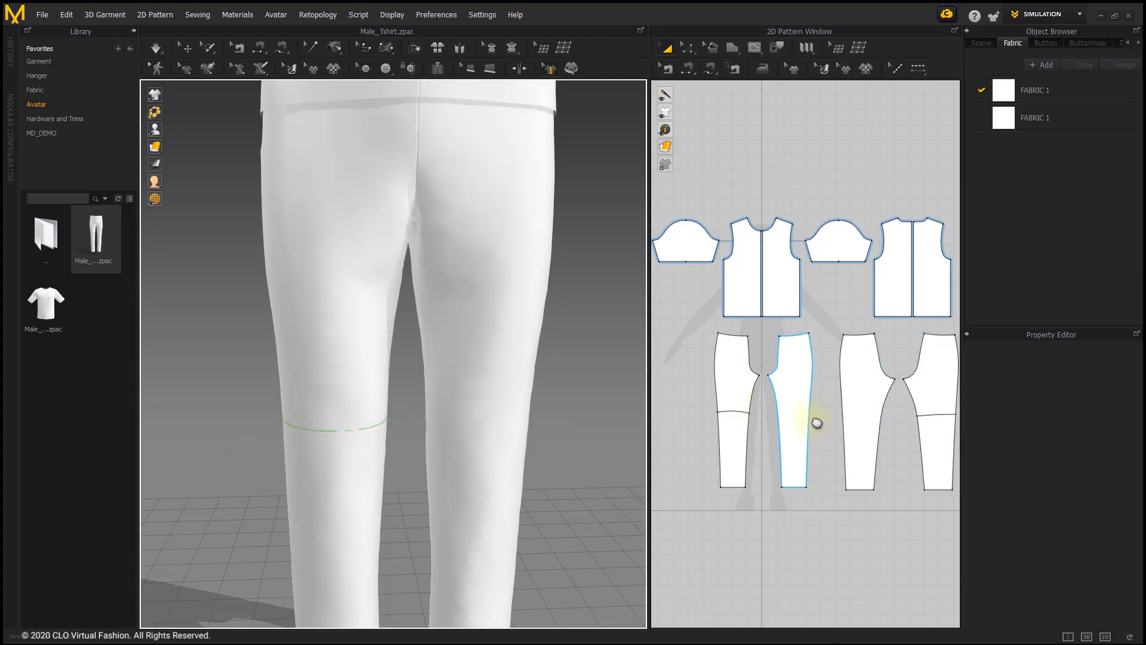
Inspect the resulting upper and lower pant pieces in the 2D Pattern Window
click(911, 392)
scroll(909, 388, up, 5)
scroll(883, 332, down, 2)
scroll(887, 269, down, 2)
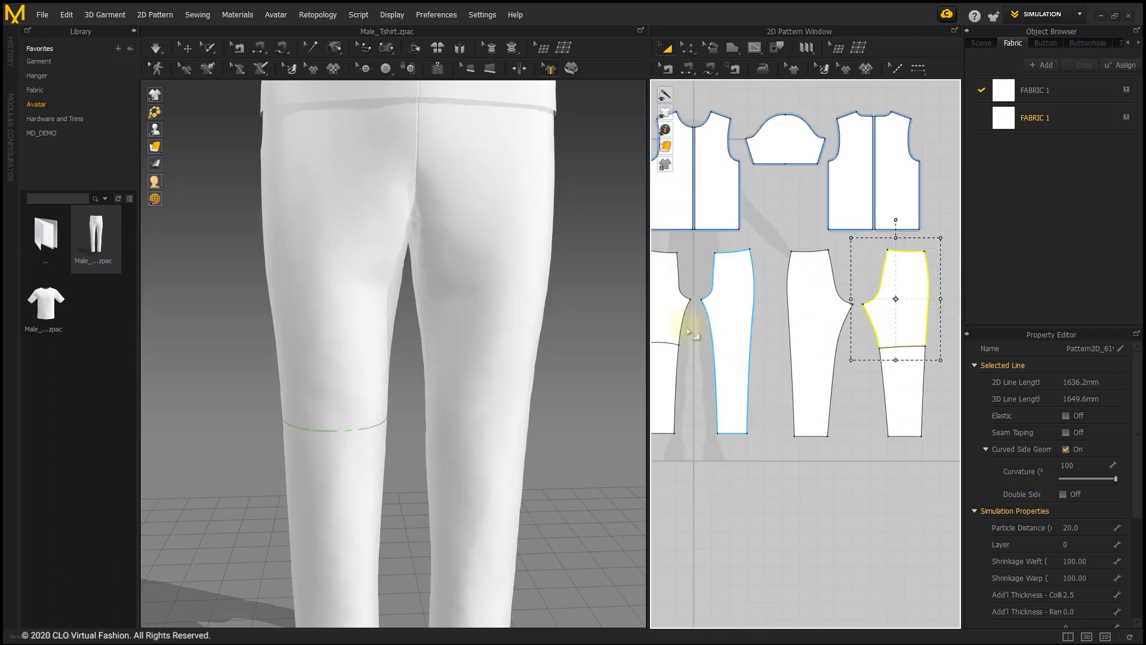
click(682, 323)
middle_drag(681, 322, 735, 326)
click(724, 379)
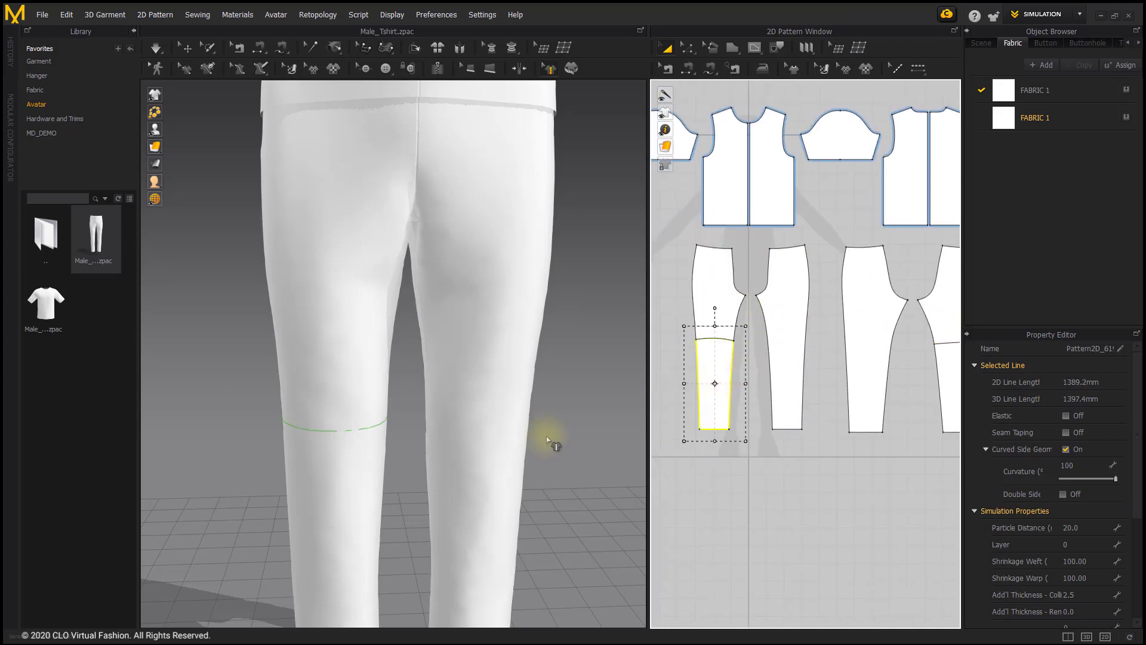
click(214, 417)
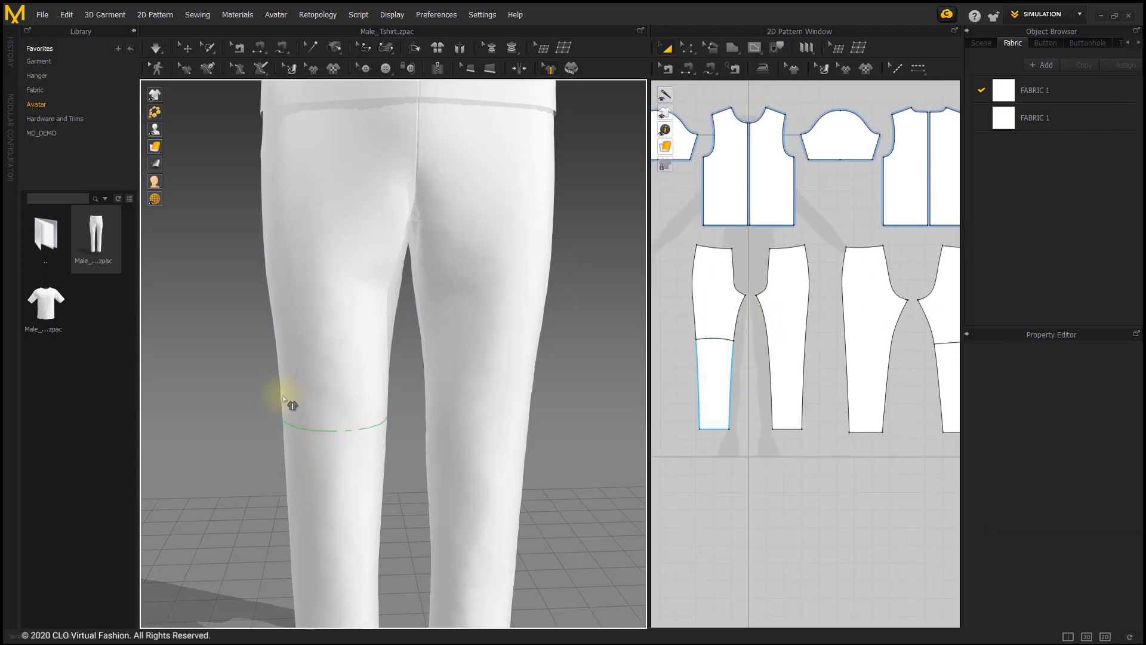
click(359, 422)
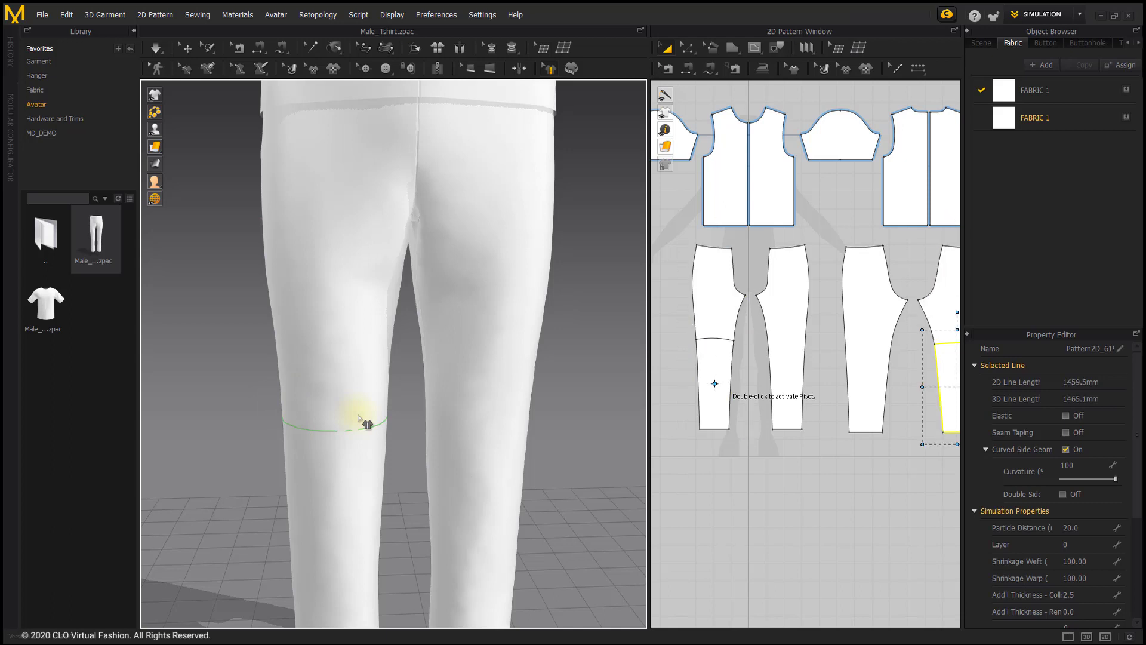
Apply Symmetric > Cut along the knee measure line
key(Escape)
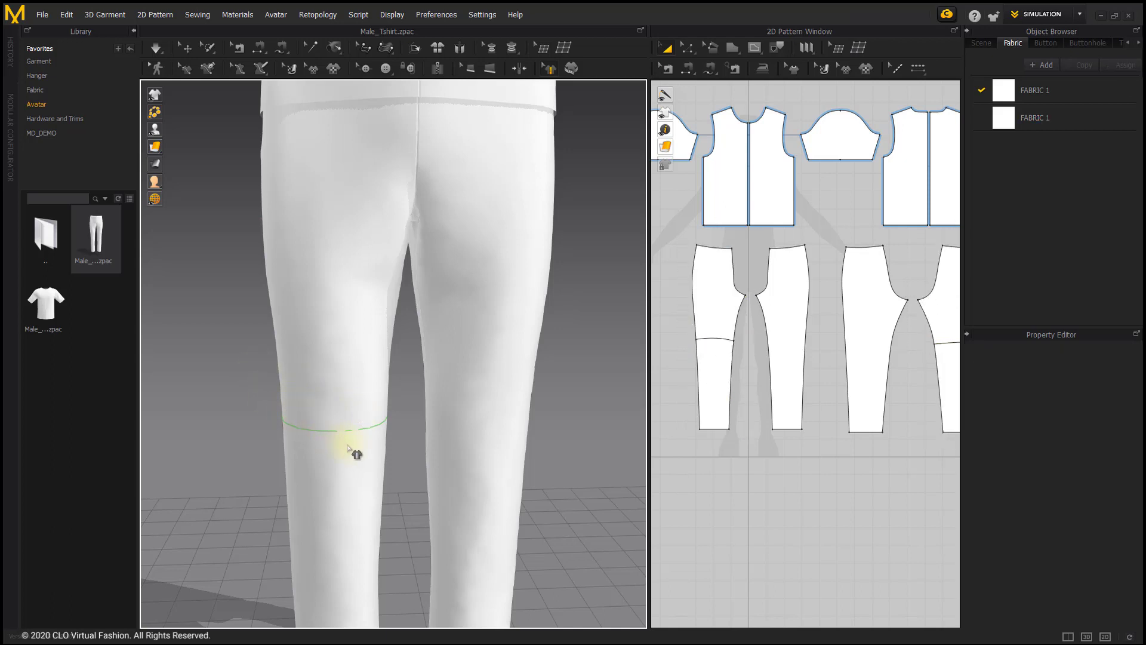
click(364, 435)
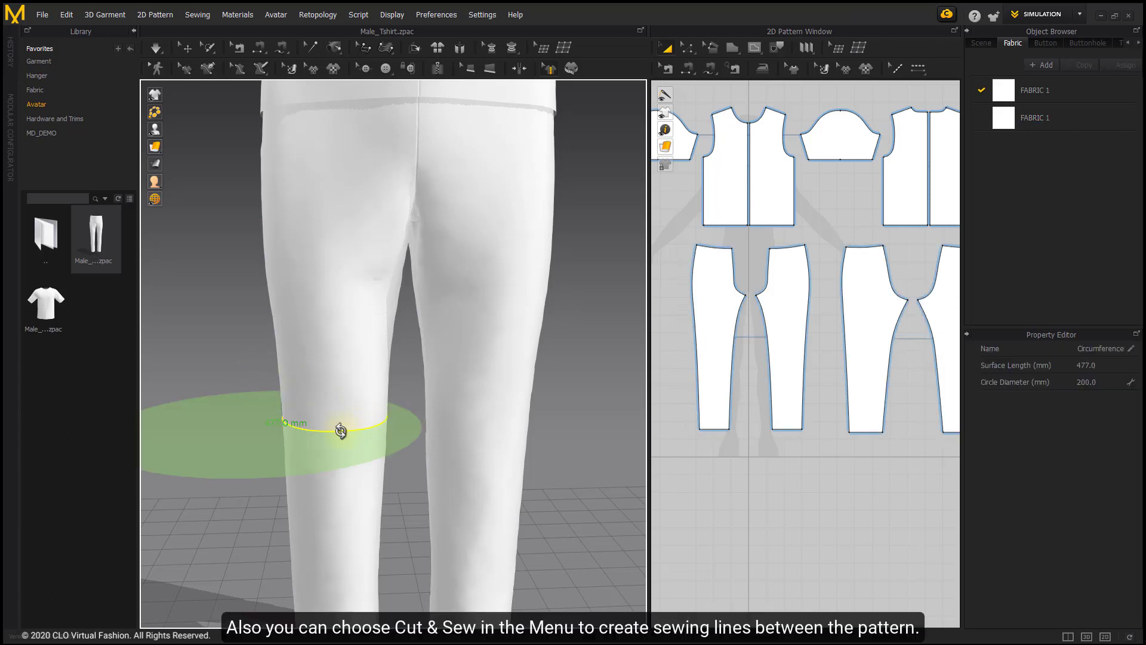
right_click(341, 432)
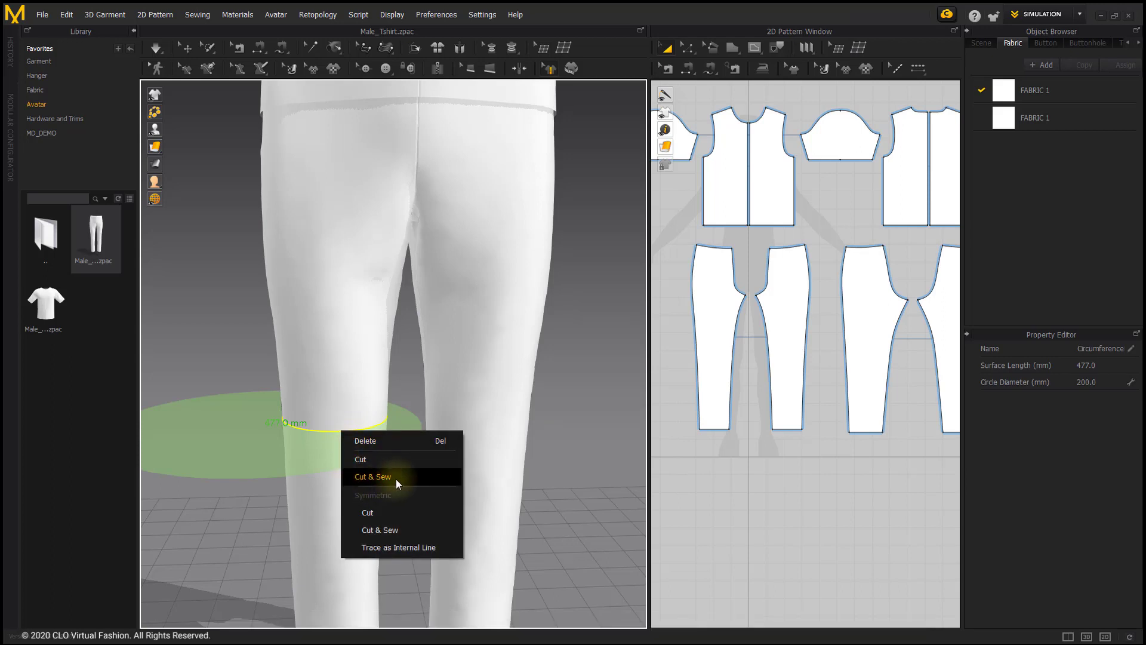
click(368, 513)
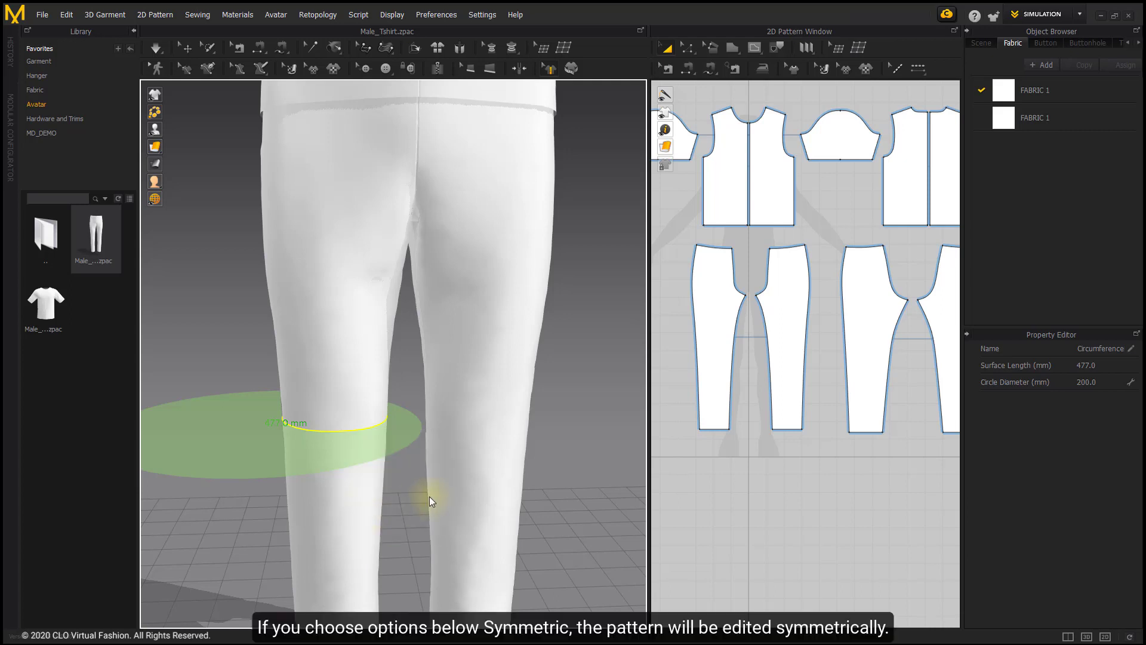
click(597, 412)
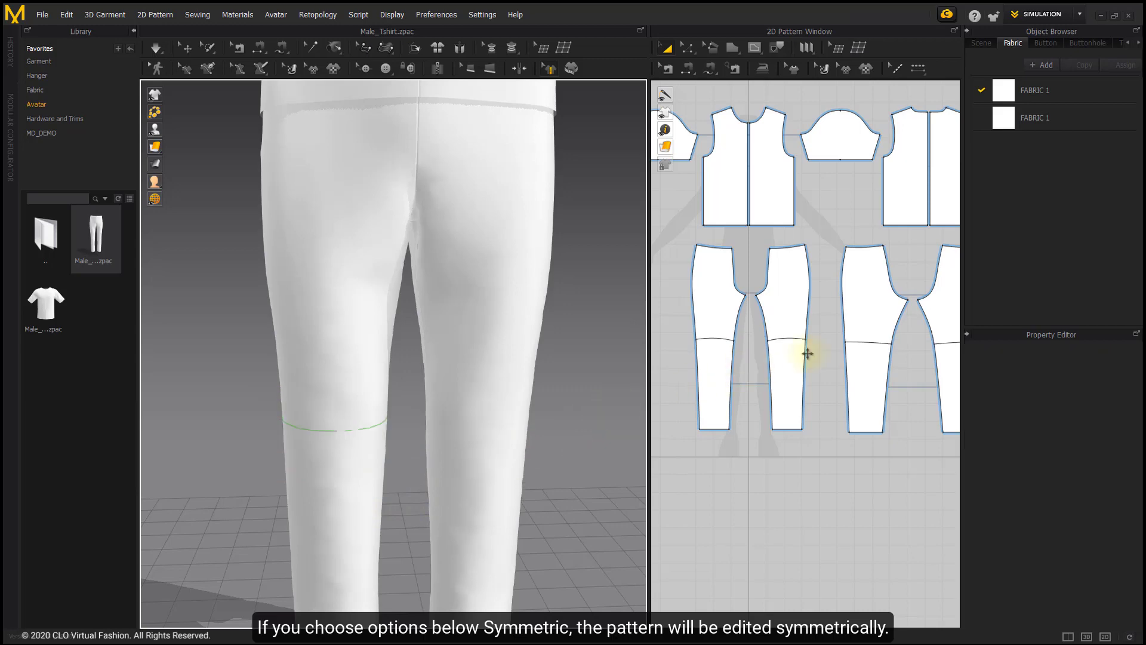
Check the new upper and lower pant pieces in the 2D window
click(796, 321)
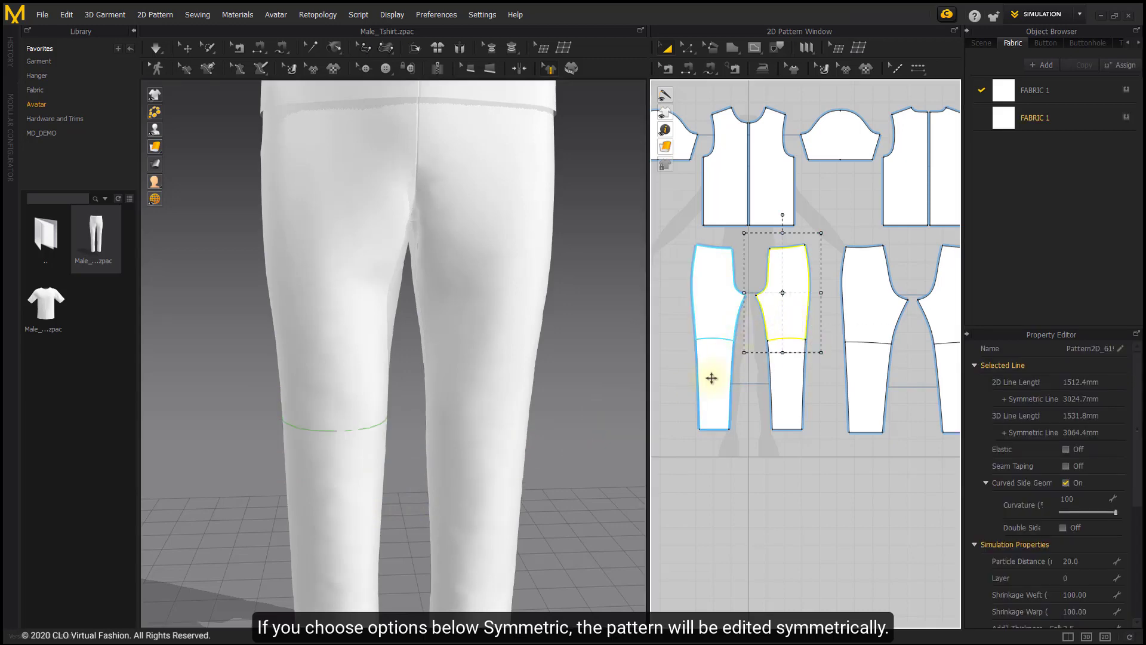
click(711, 378)
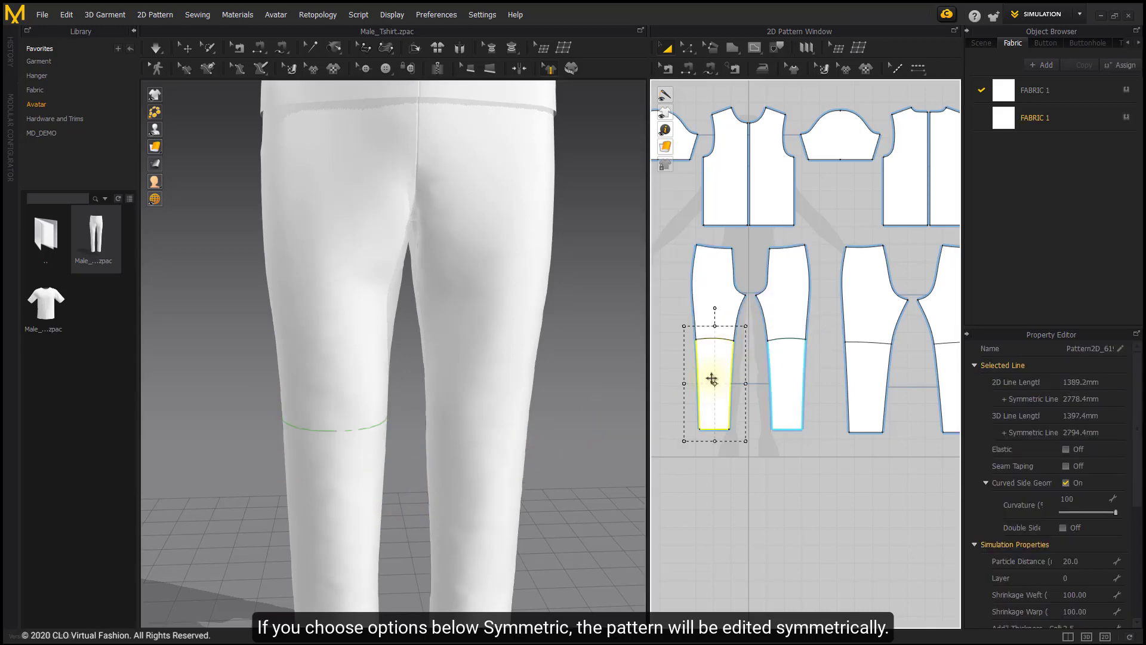
click(609, 494)
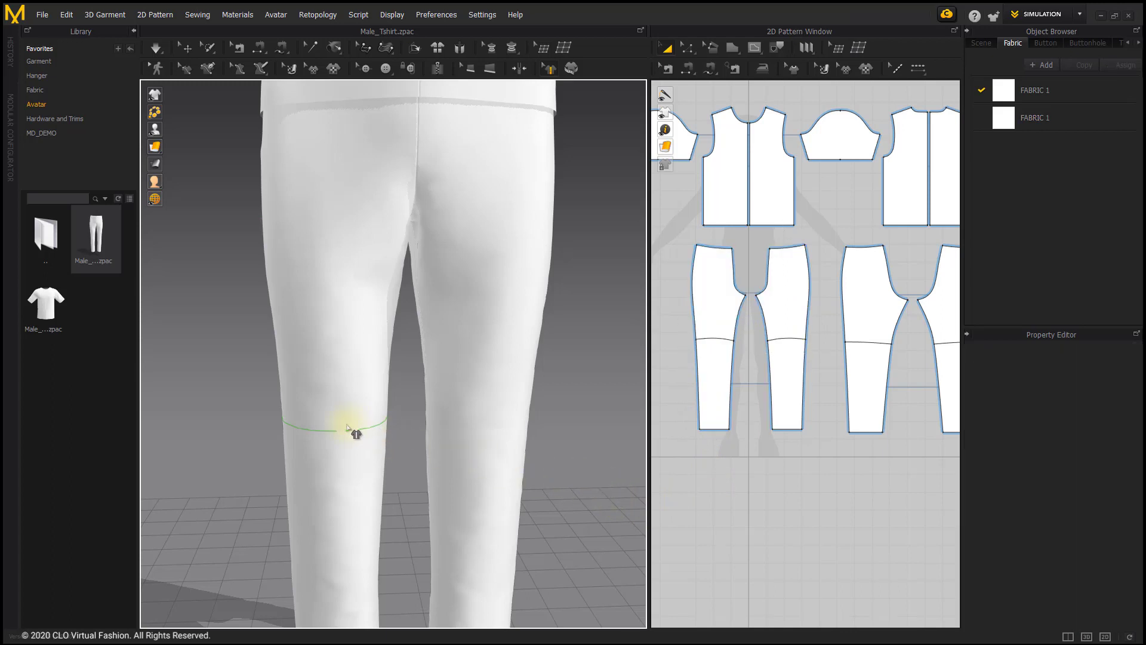
scroll(356, 434, up, 2)
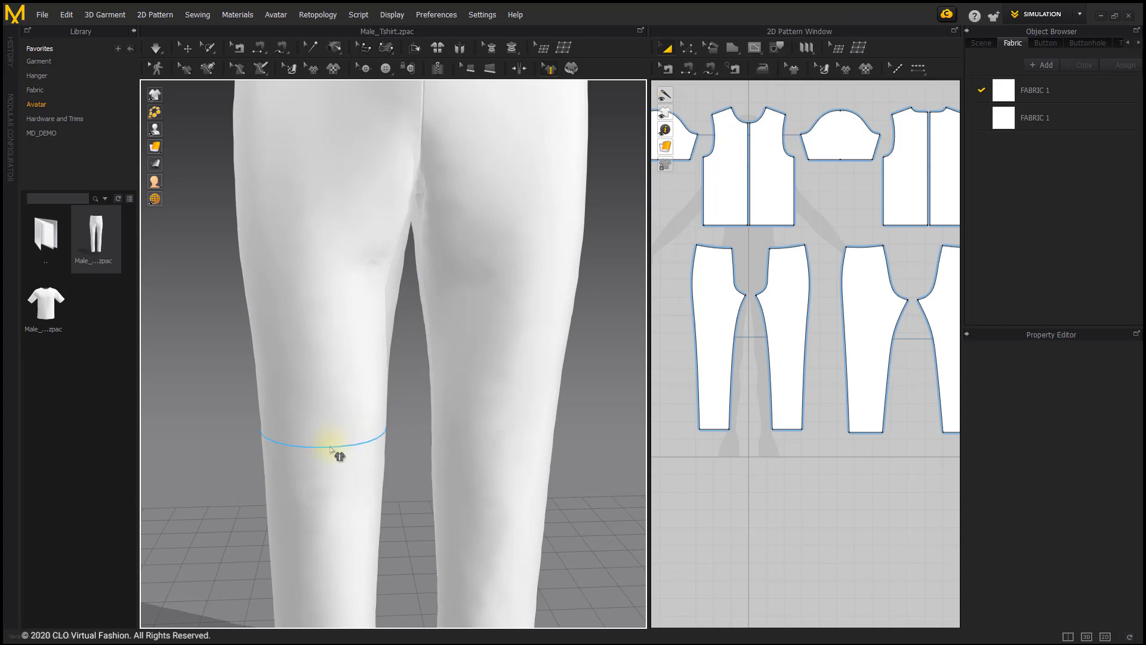
Apply Symmetric > Trace as Internal Line to the knee measure line
click(328, 446)
right_click(330, 445)
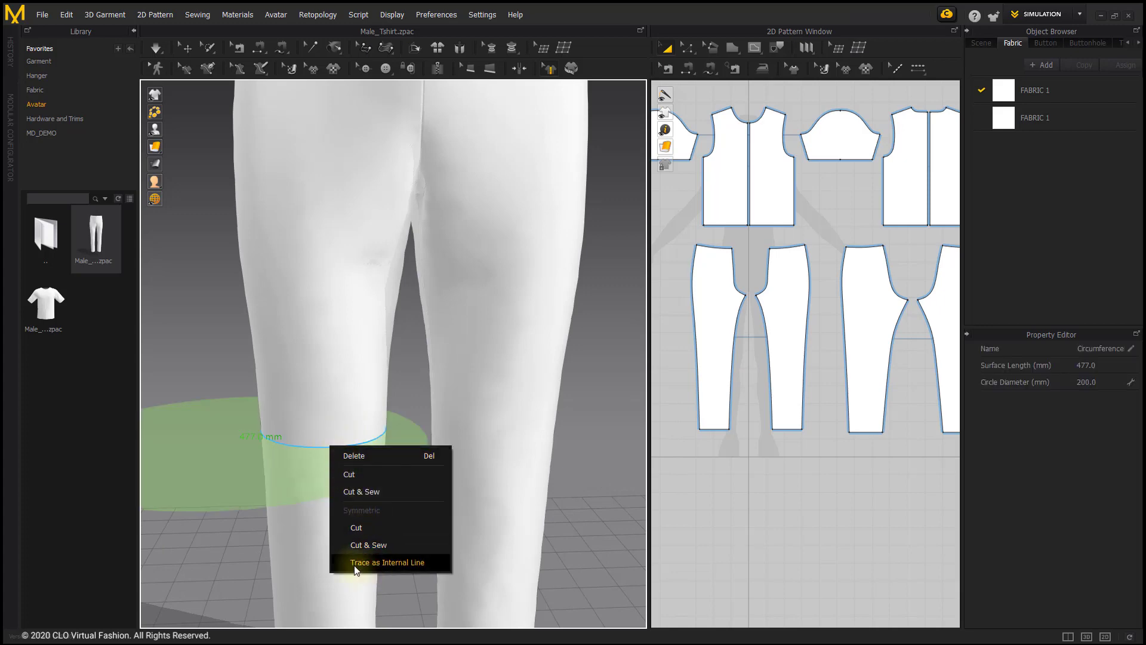
click(409, 565)
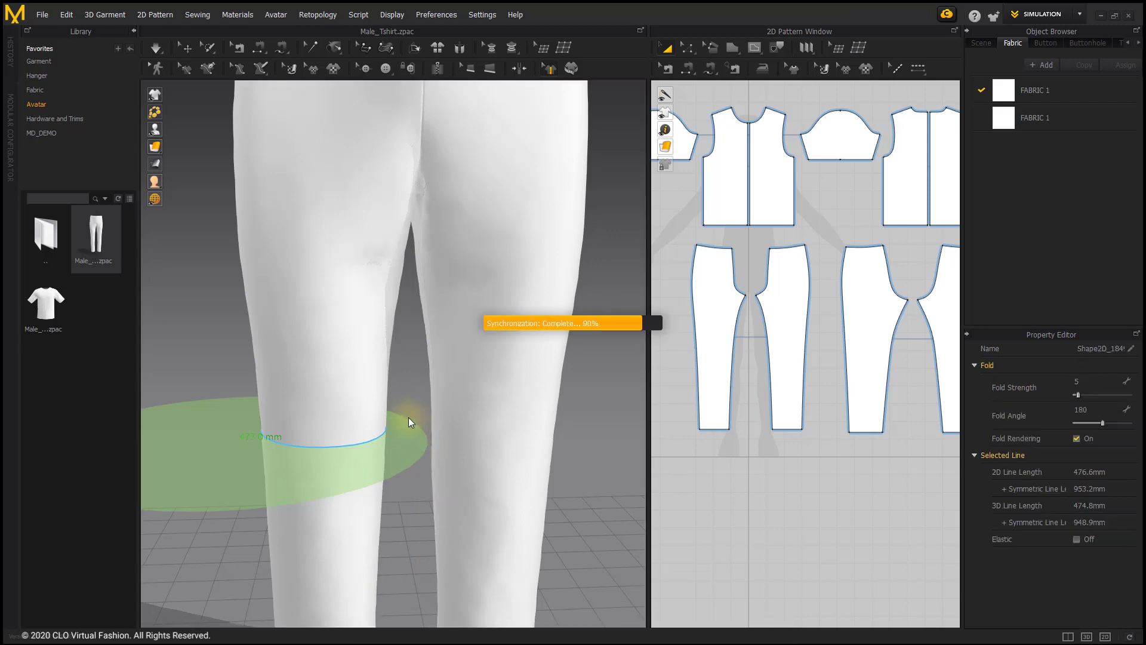
click(409, 423)
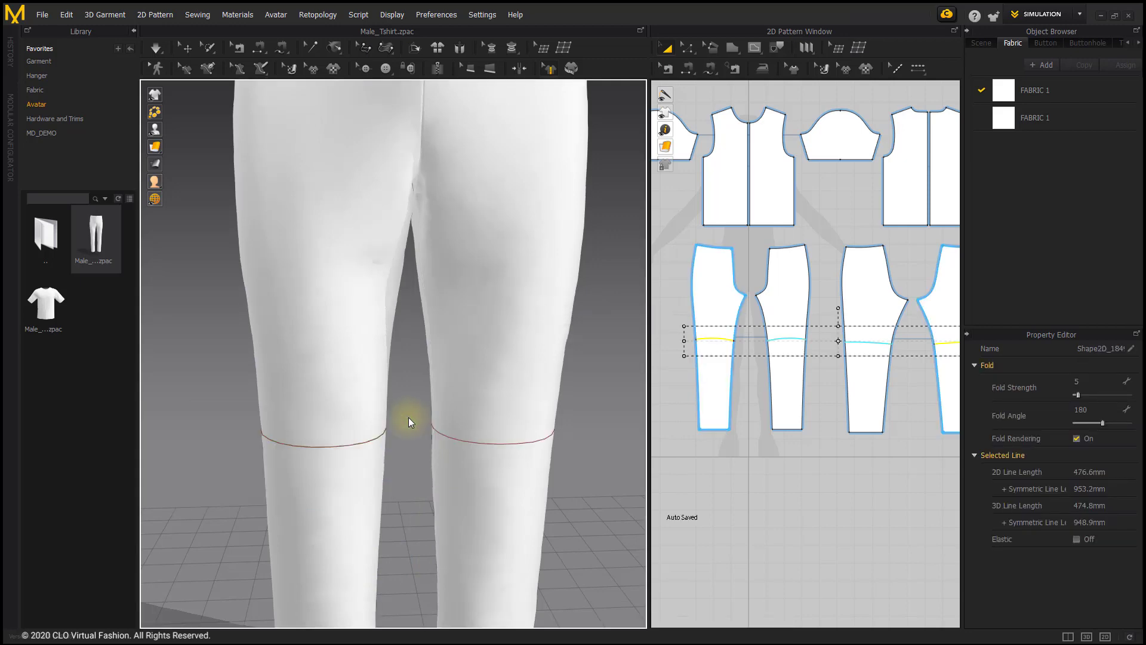
scroll(410, 425, down, 3)
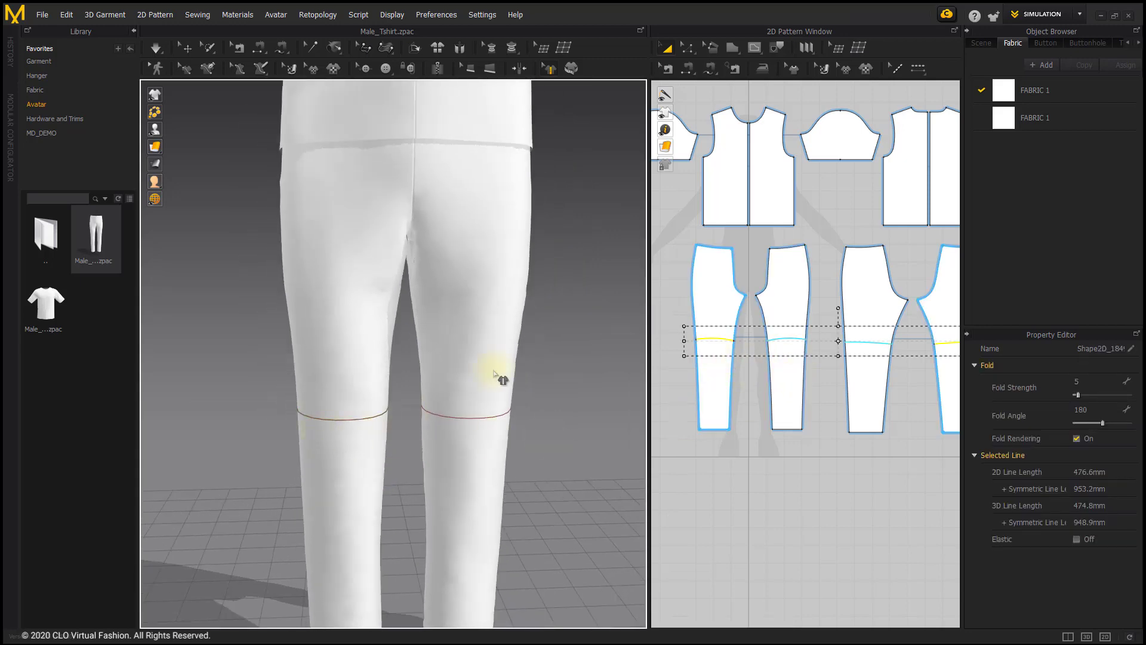
Undo the traced lines, add a new knee measure, and tilt it diagonally to 518.6 mm
key(Delete)
scroll(332, 397, down, 2)
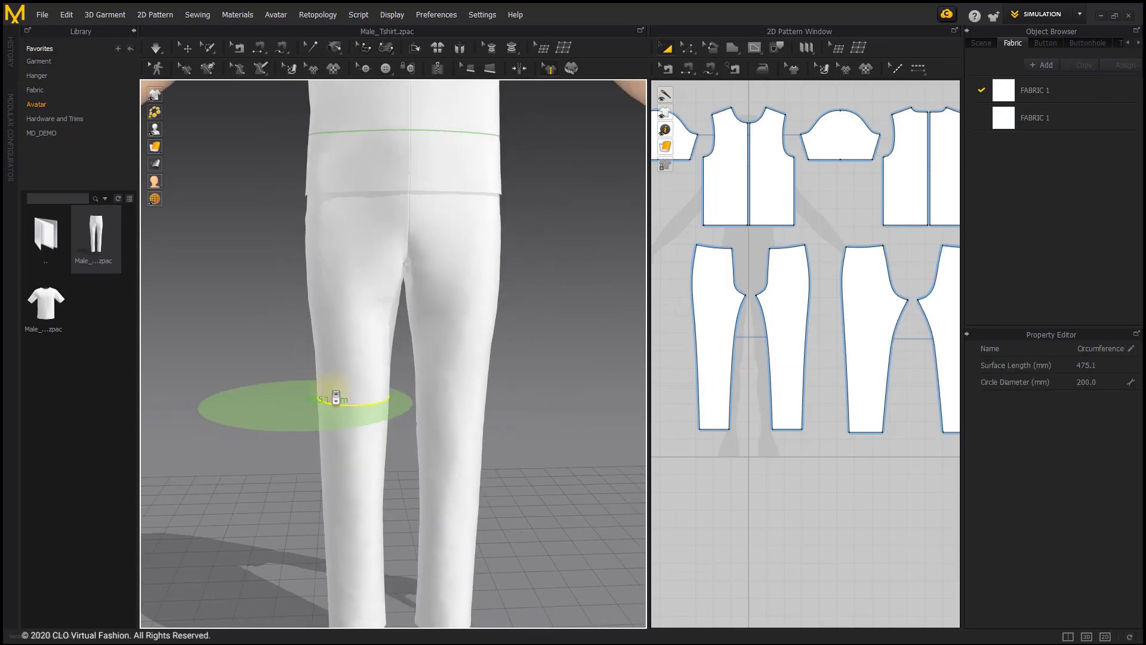
click(335, 402)
click(349, 410)
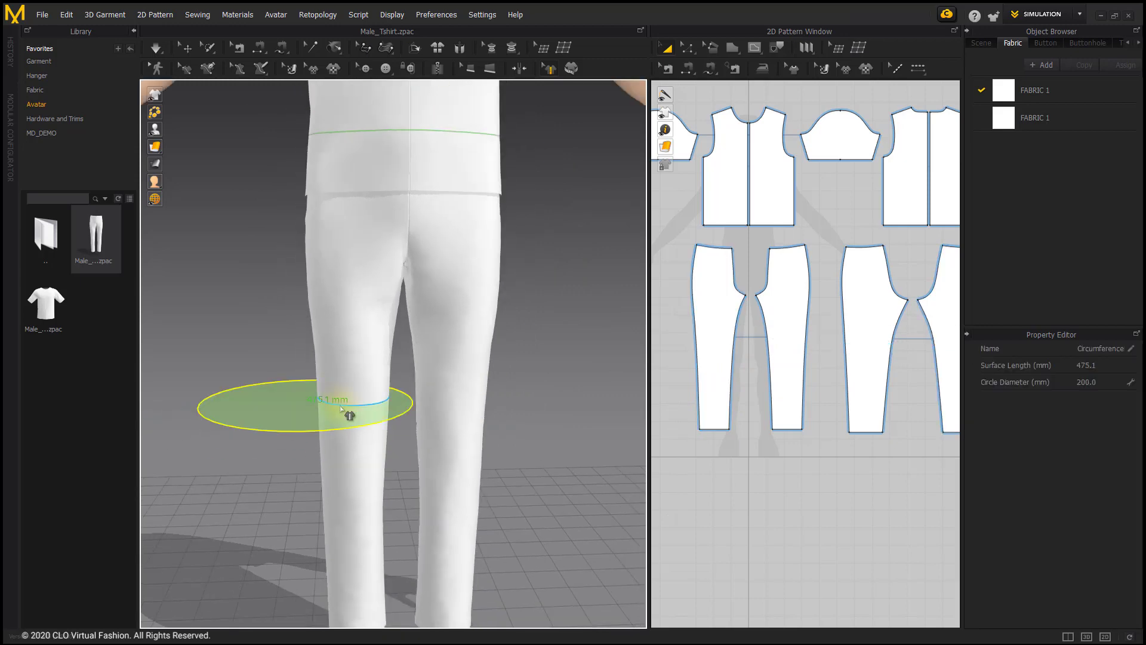
mouse_move(348, 377)
mouse_down()
mouse_move(359, 372)
mouse_move(345, 357)
mouse_up()
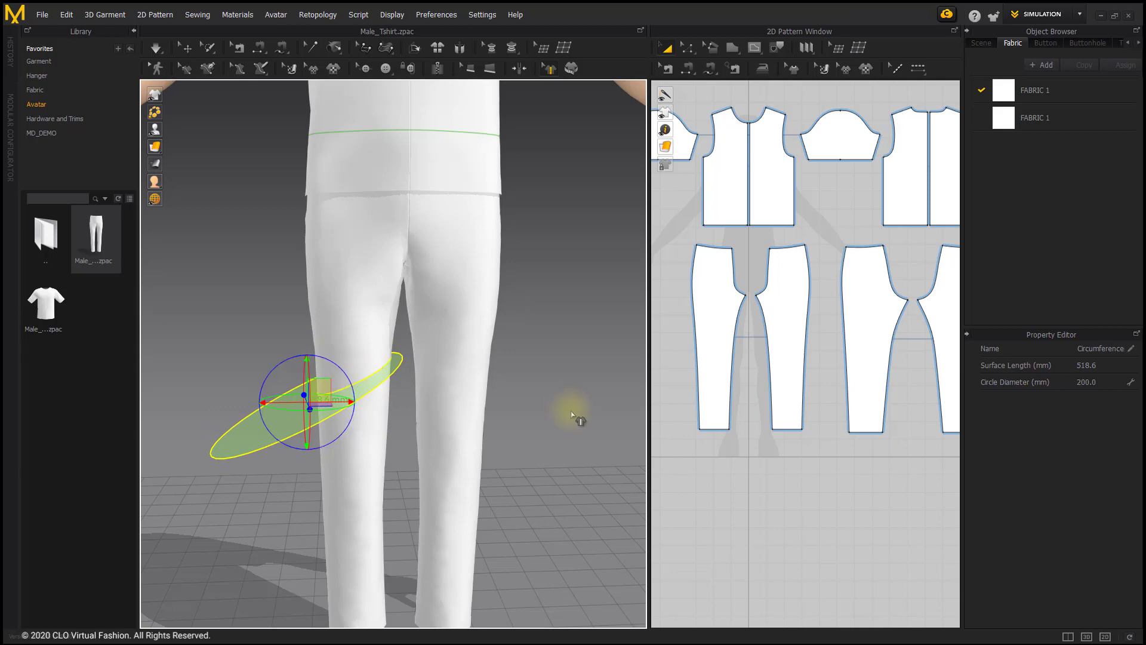